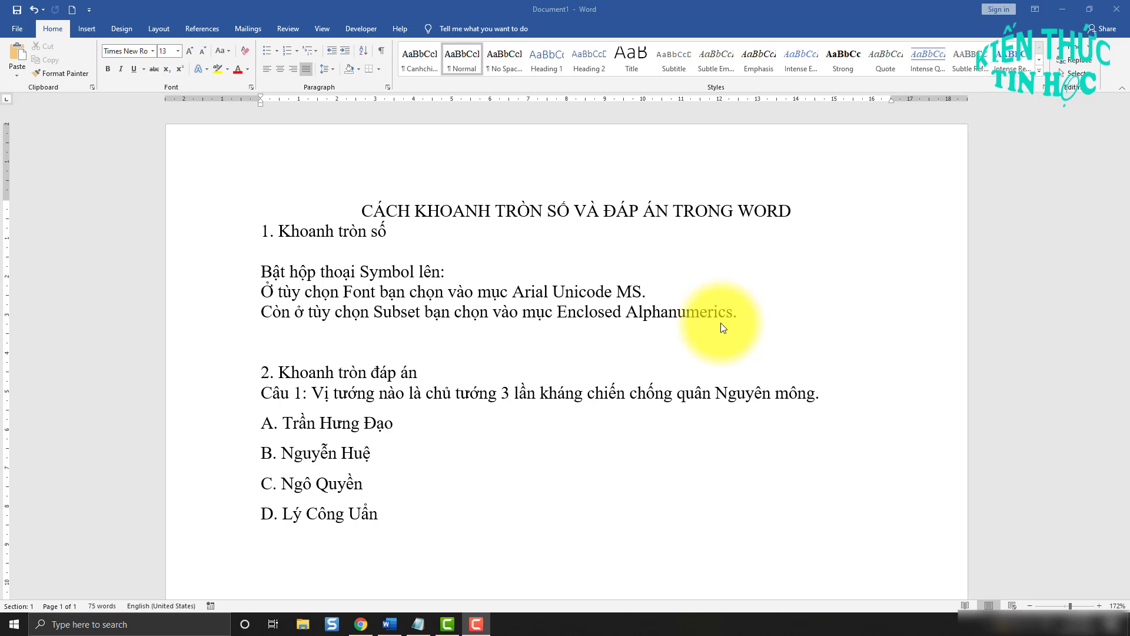
# - With the cursor on the empty line, open Insert > Symbol > More Symbols
pyautogui.click(273, 330)
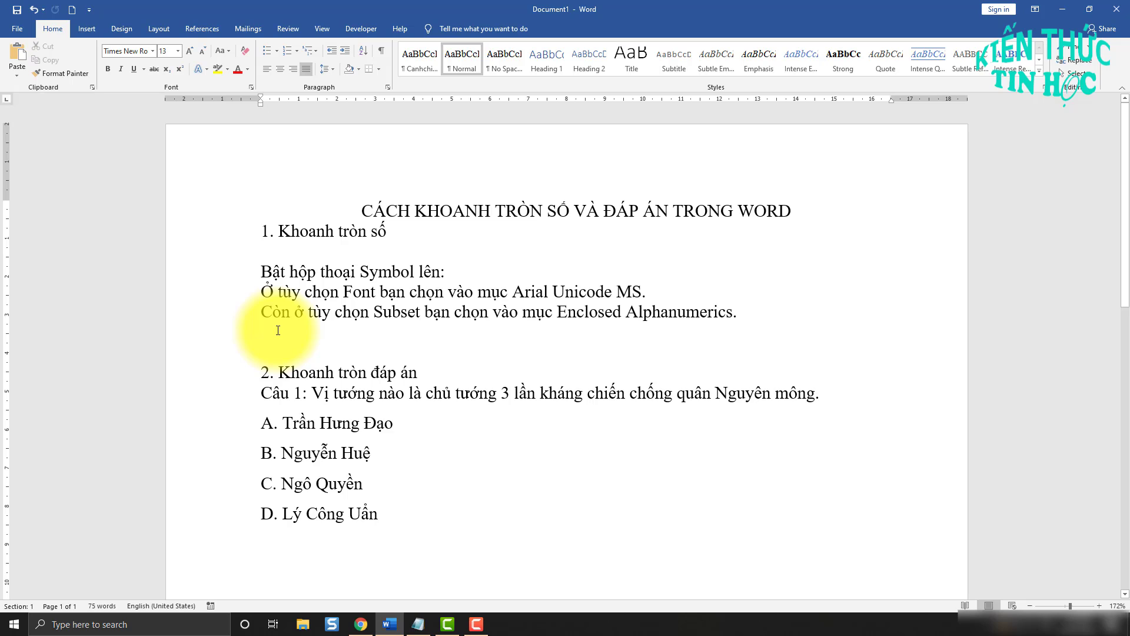
pyautogui.click(86, 29)
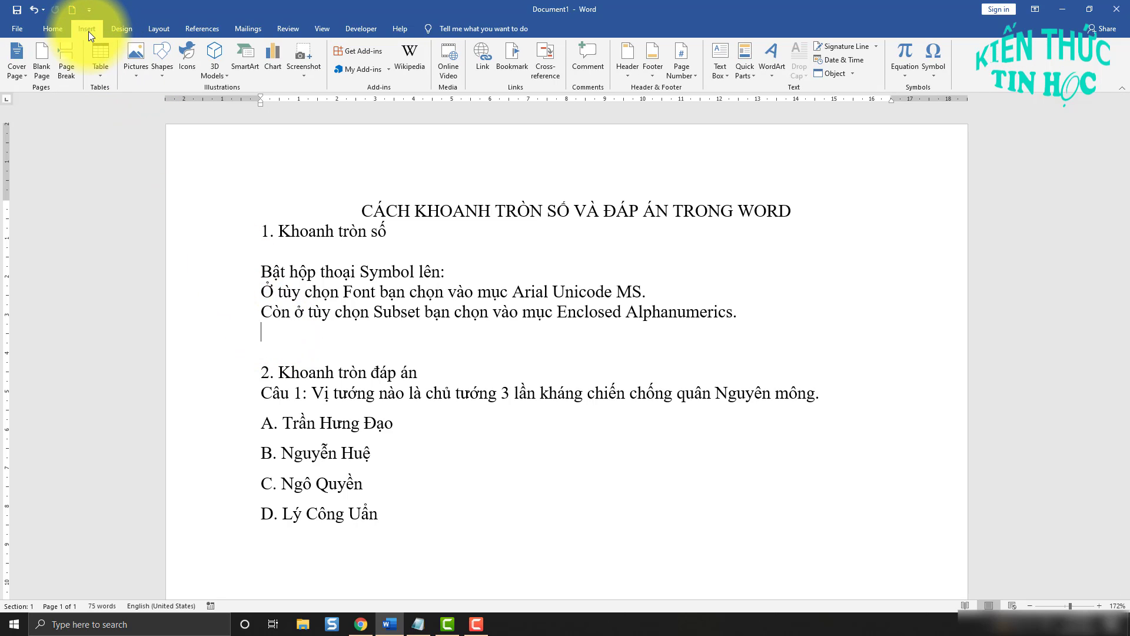
pyautogui.click(935, 78)
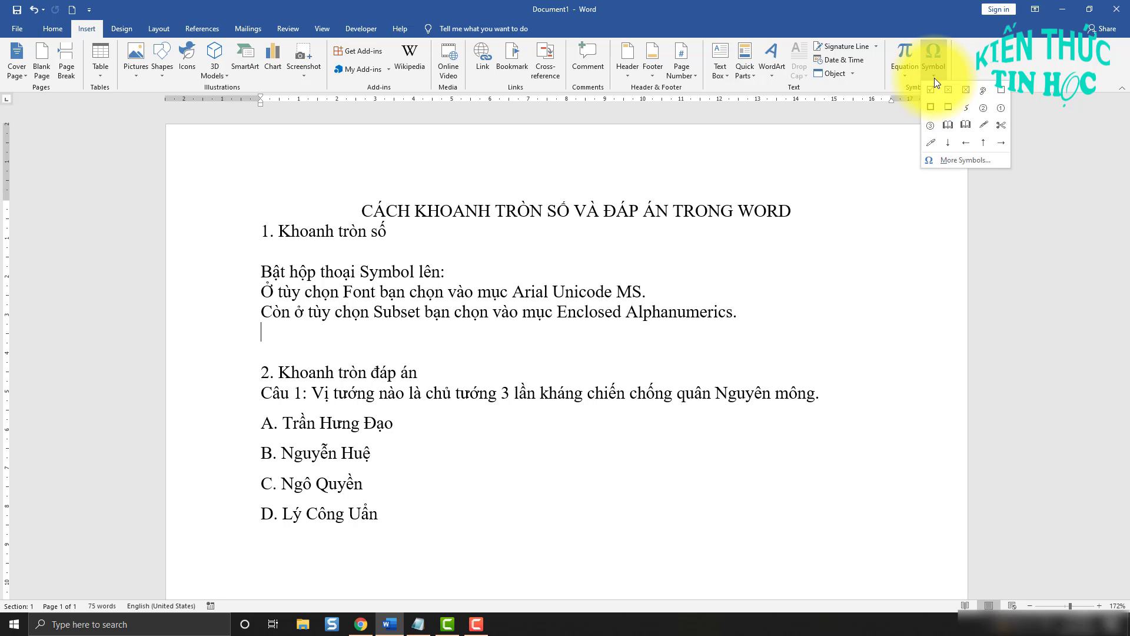
pyautogui.click(971, 164)
pyautogui.moveTo(802, 217)
pyautogui.mouseDown()
pyautogui.moveTo(811, 176)
pyautogui.moveTo(555, 206)
pyautogui.mouseUp()
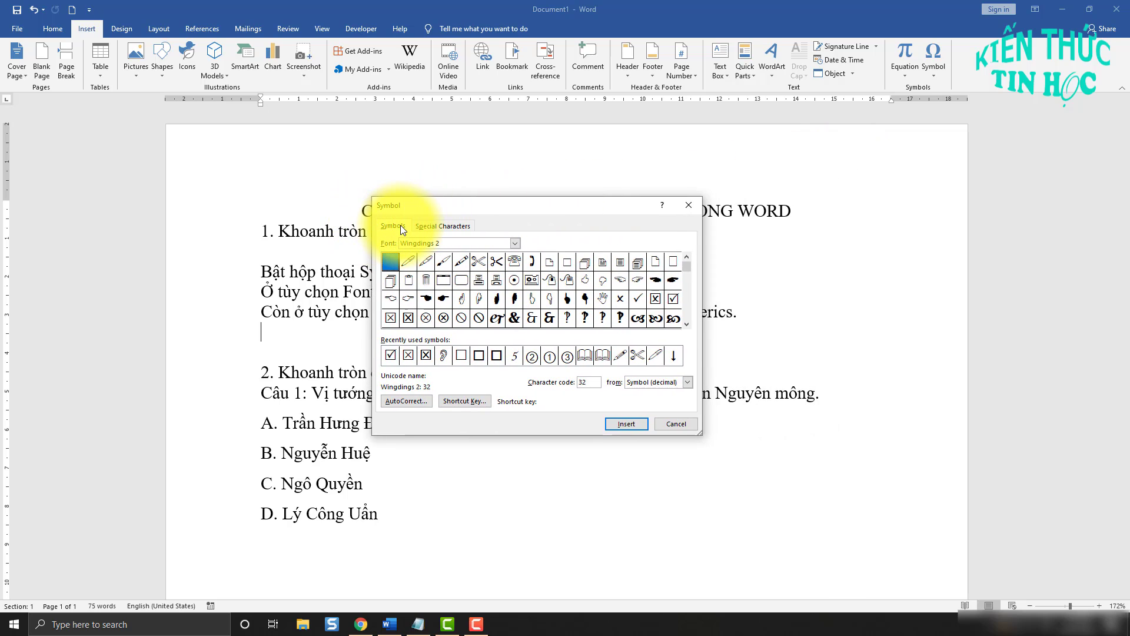
pyautogui.moveTo(521, 204); pyautogui.dragTo(624, 328)
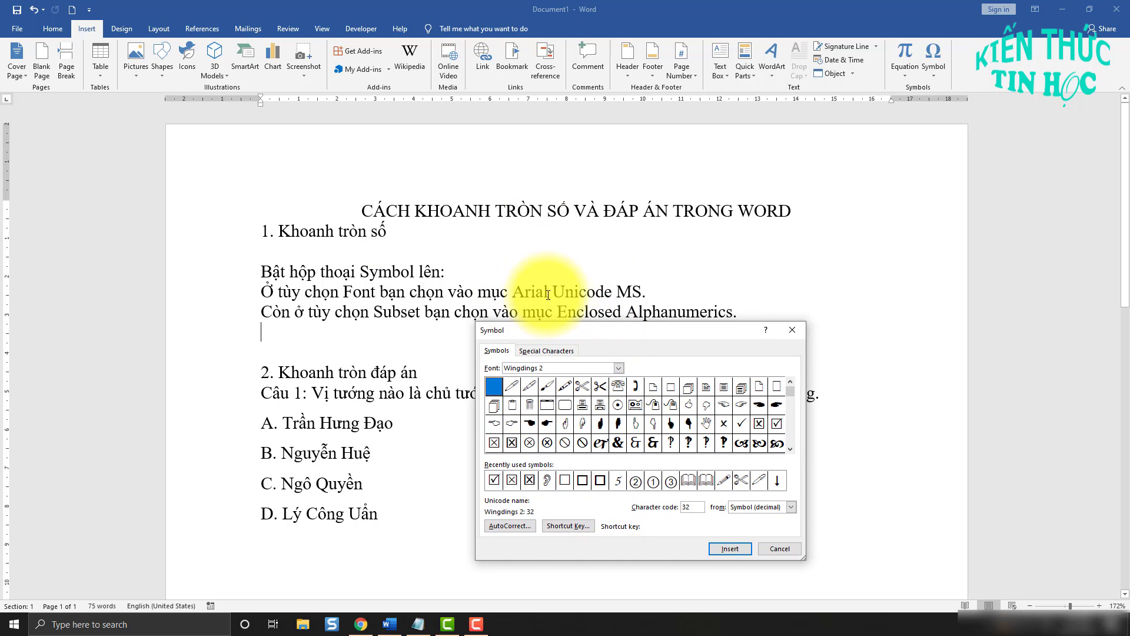
# - Set the Symbol dialog's font to Arial Unicode MS
pyautogui.click(619, 369)
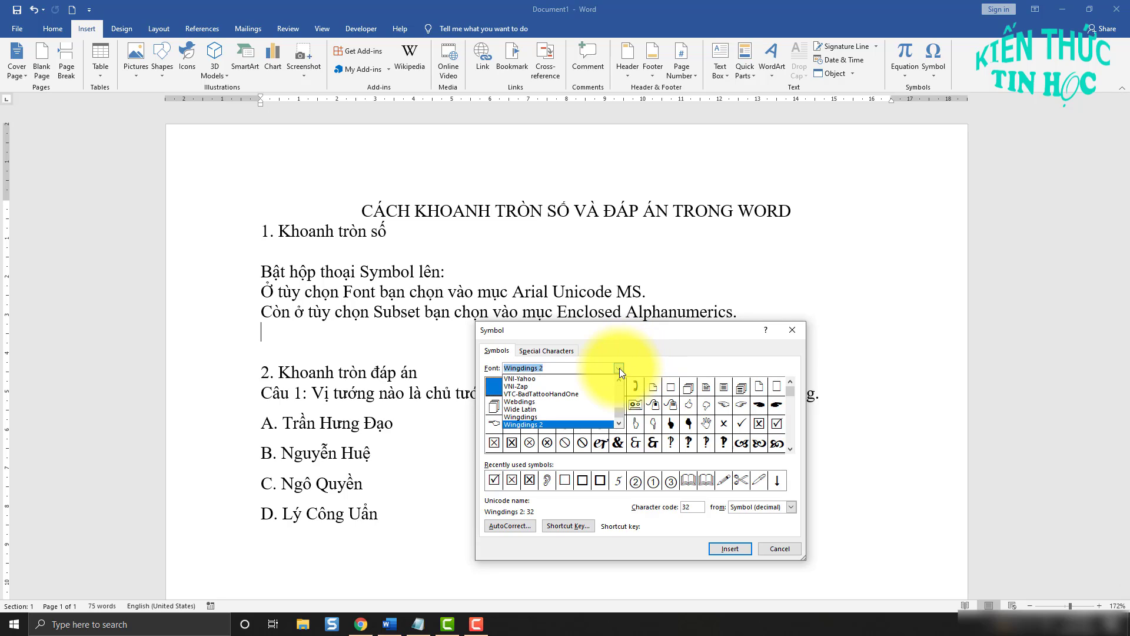
pyautogui.write('A')
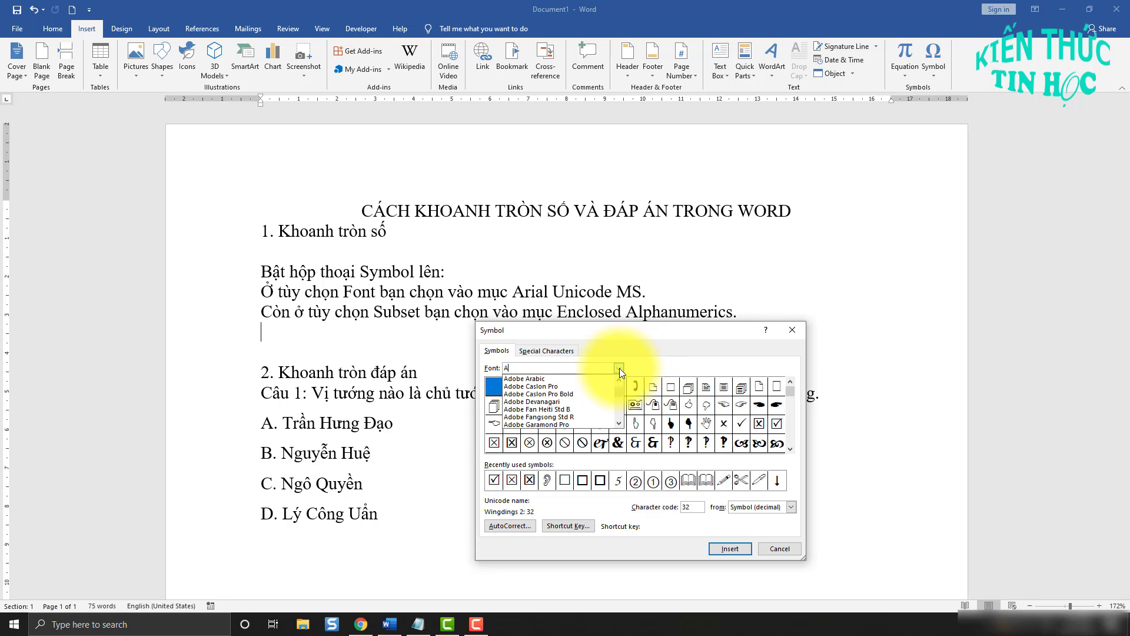
pyautogui.write('r')
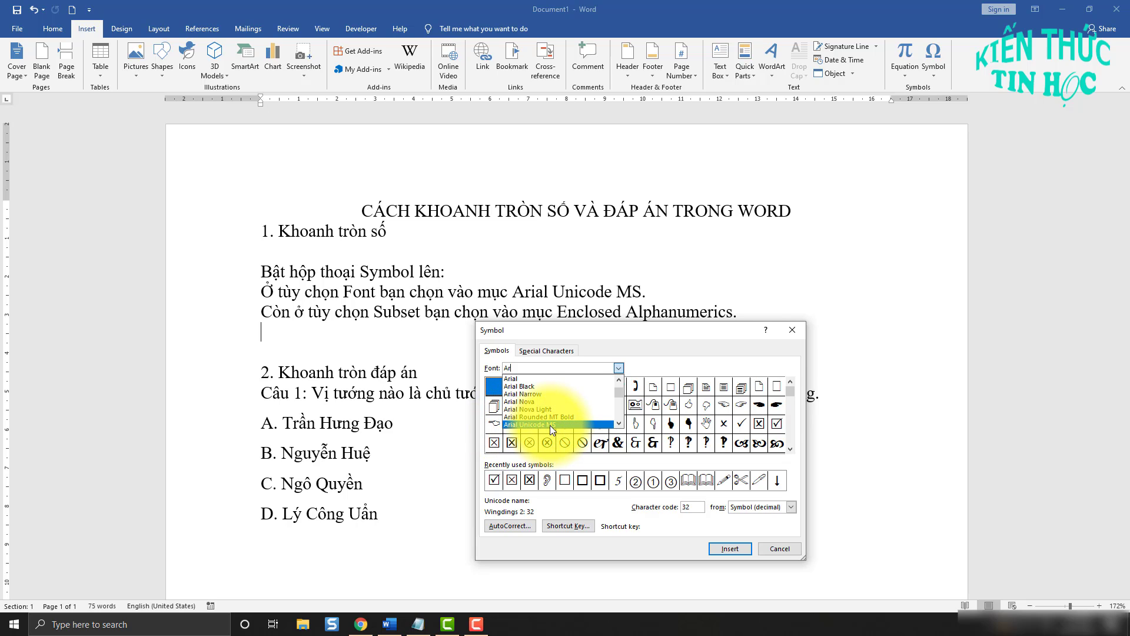
pyautogui.click(550, 425)
pyautogui.moveTo(655, 326); pyautogui.dragTo(500, 329)
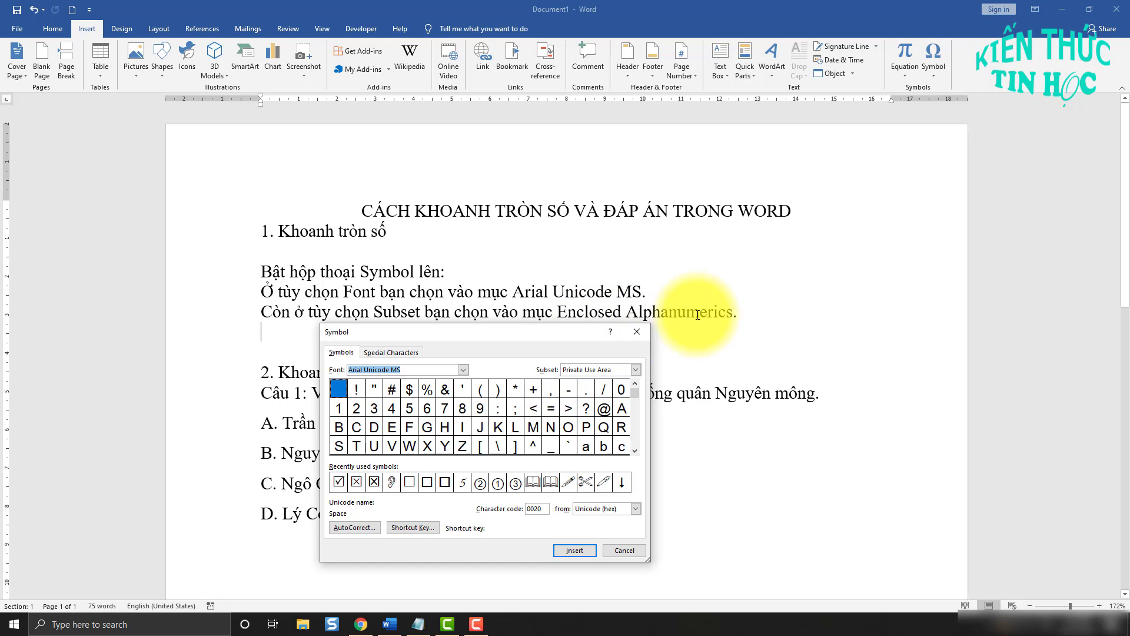
# - Choose the Enclosed Alphanumerics subset so circled digits ① to ⑳ appear in the grid
pyautogui.click(637, 369)
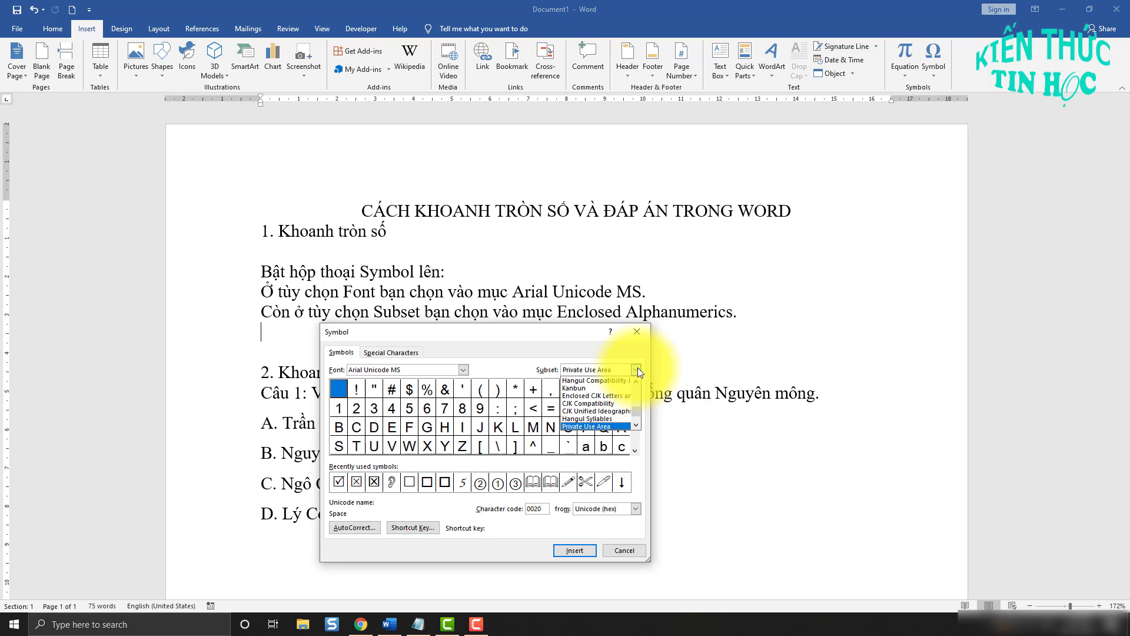
pyautogui.press('e')
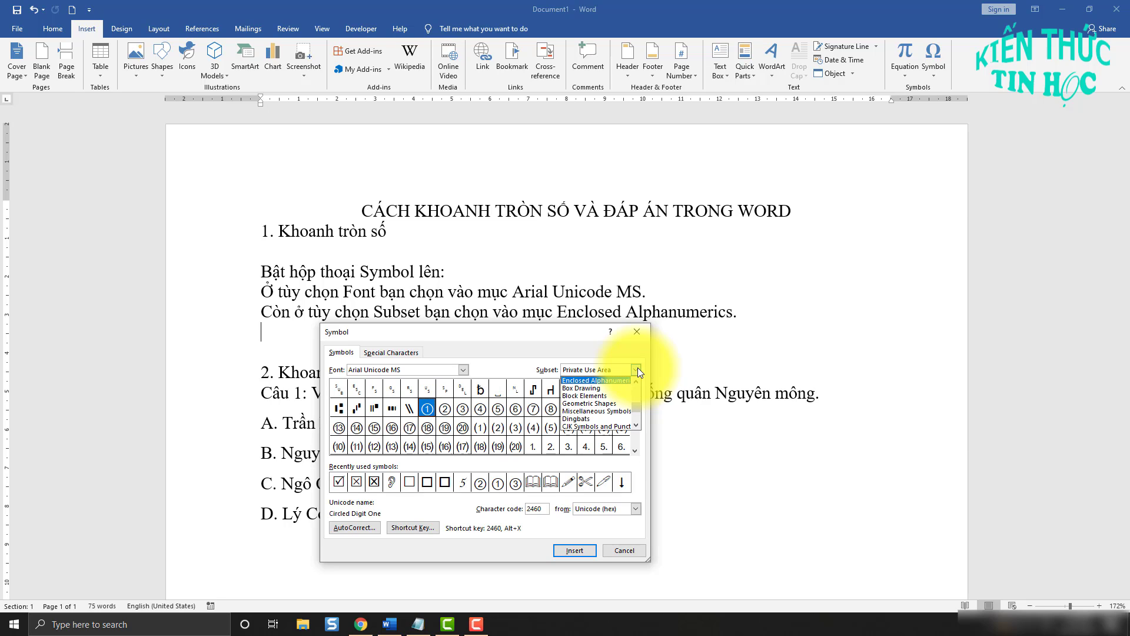
pyautogui.press('Up')
pyautogui.press('Up')
pyautogui.press('Up')
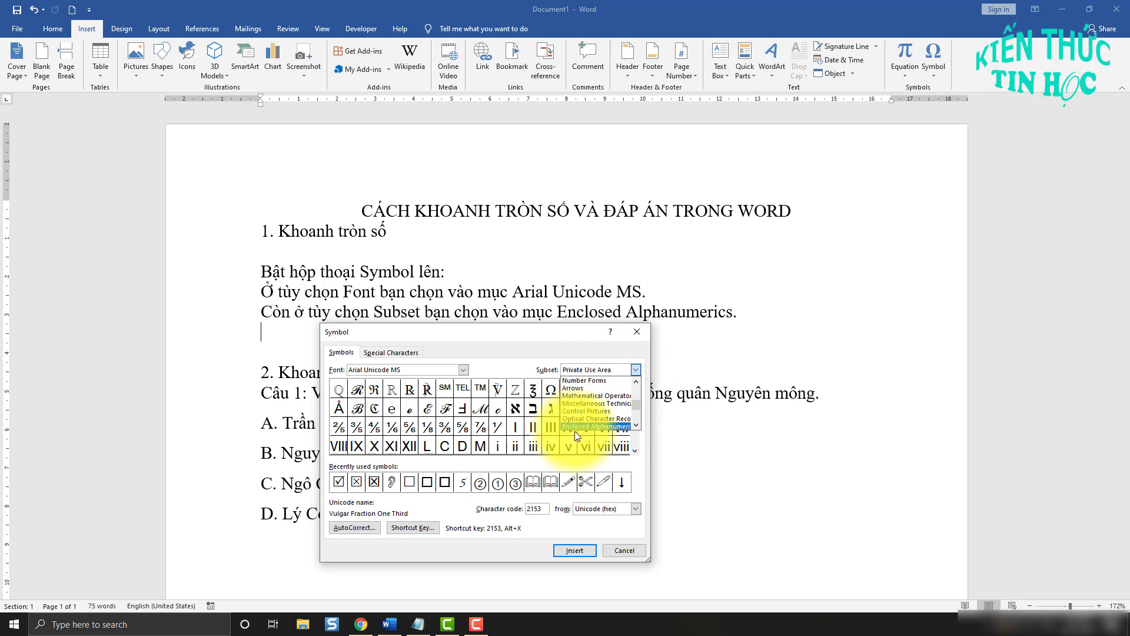
pyautogui.click(617, 427)
pyautogui.moveTo(530, 331); pyautogui.dragTo(653, 191)
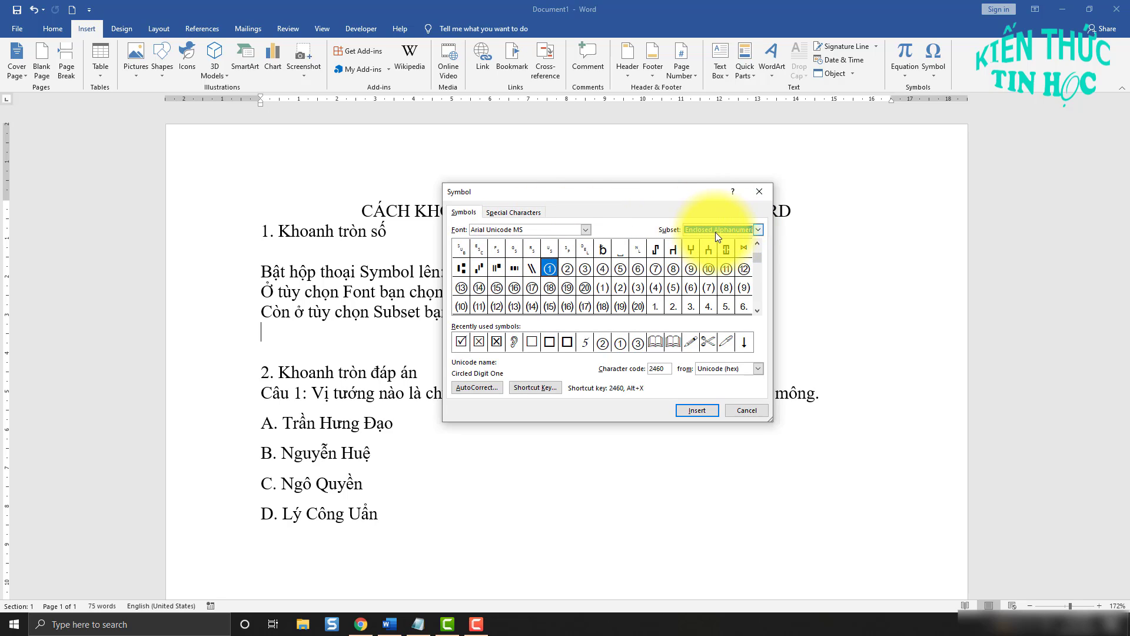
pyautogui.moveTo(684, 193); pyautogui.dragTo(721, 185)
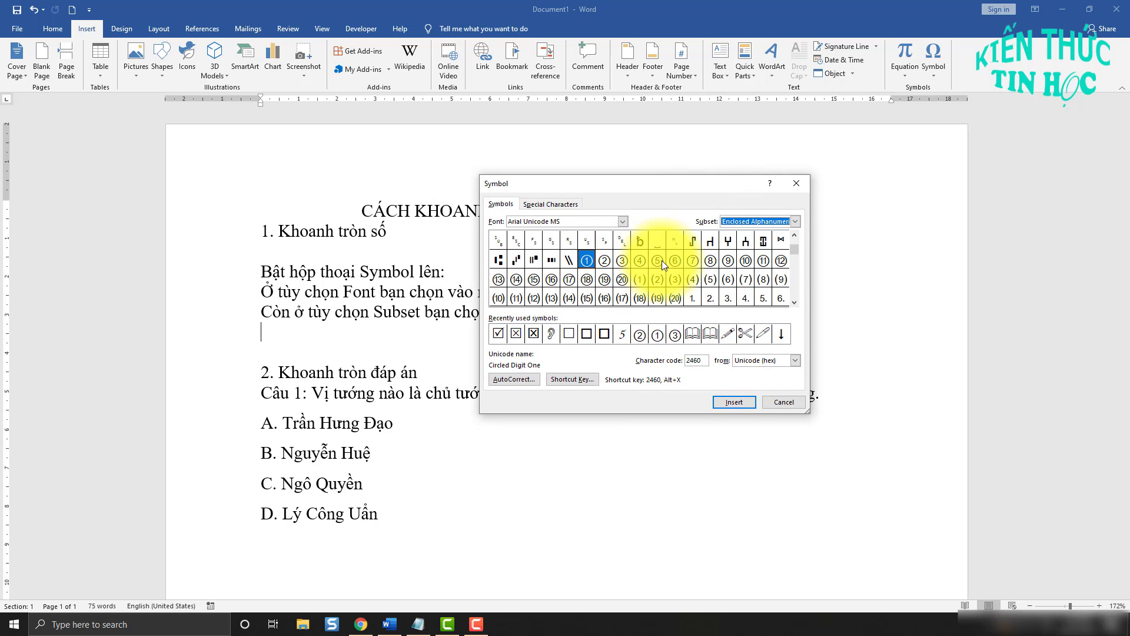
pyautogui.moveTo(625, 184); pyautogui.dragTo(626, 186)
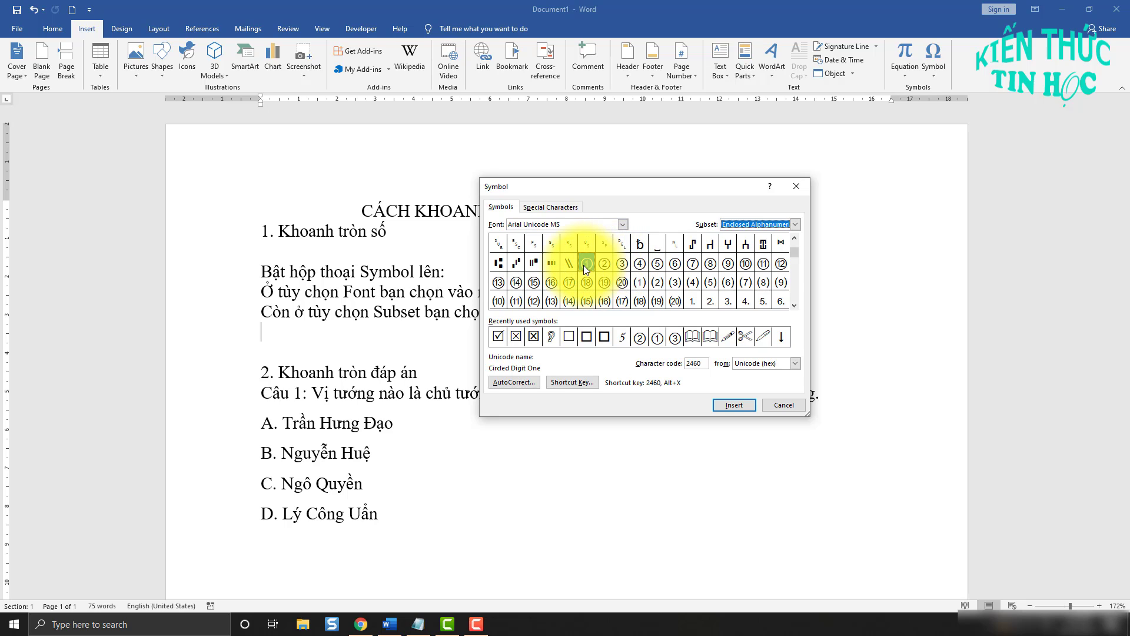
# - Insert circled digits ①②③④⑤⑥ on the empty line, close the Symbol dialog, and select them
pyautogui.click(587, 263)
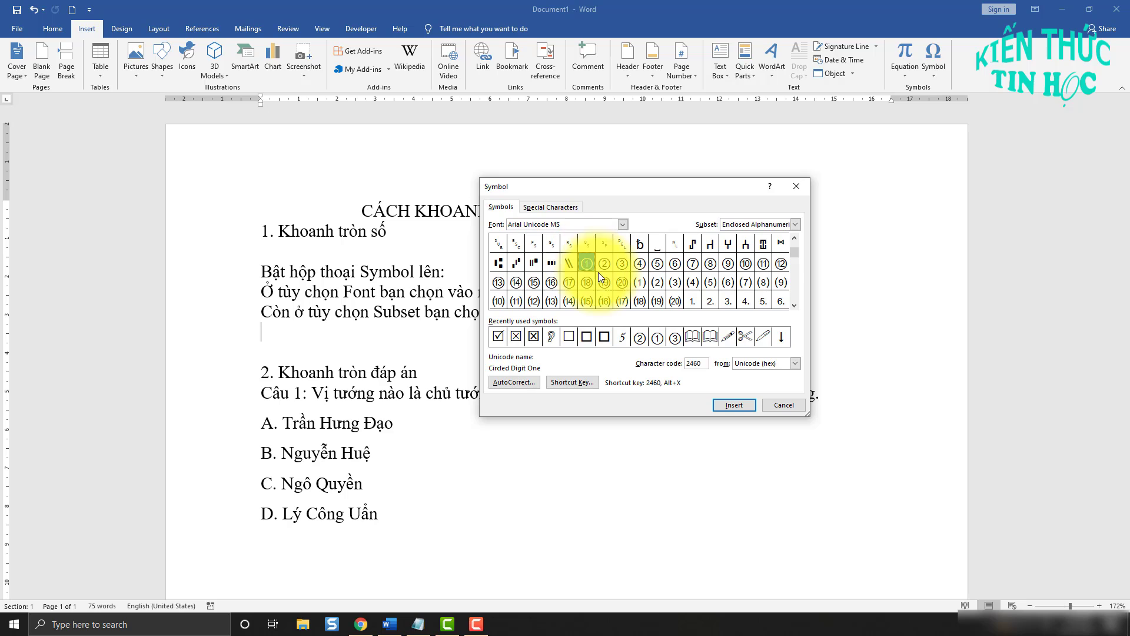
pyautogui.click(739, 407)
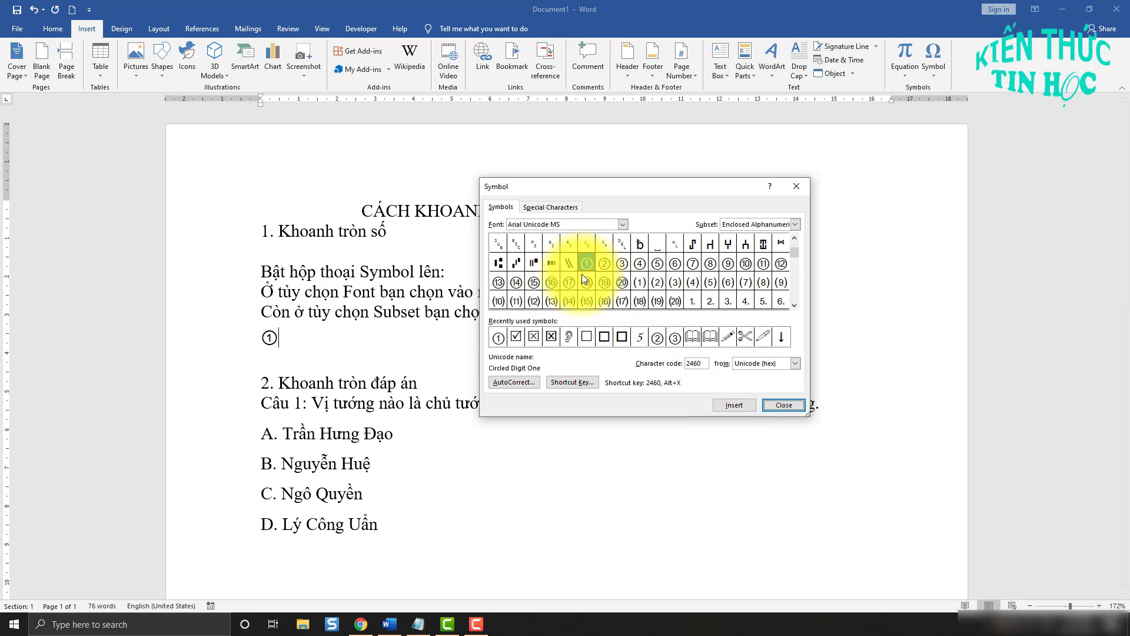
pyautogui.click(606, 263)
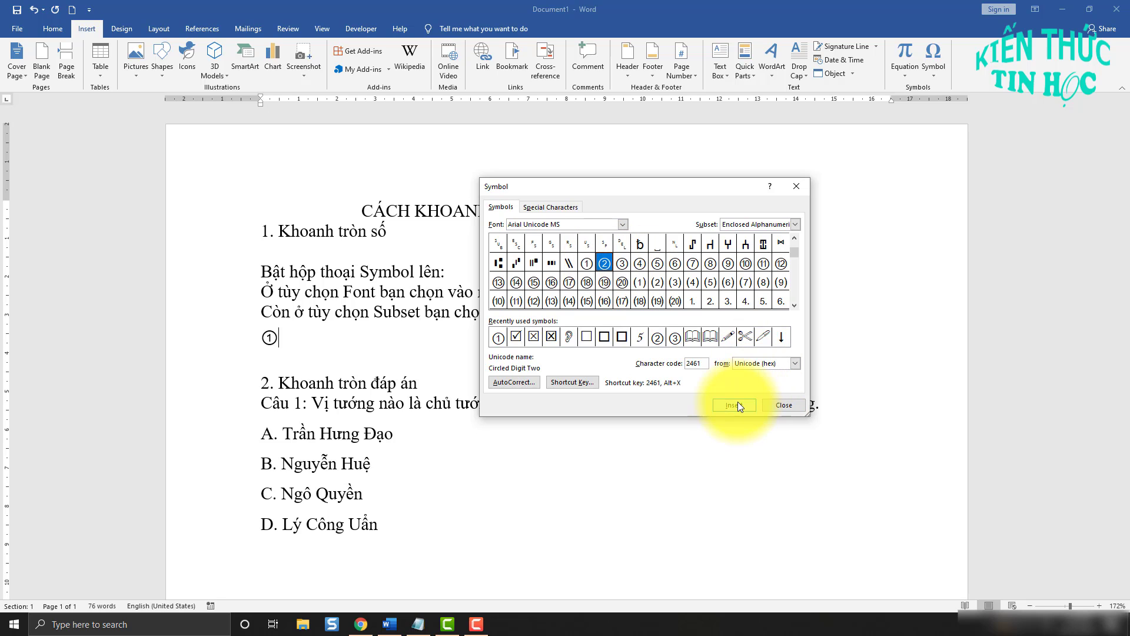
pyautogui.click(736, 405)
pyautogui.click(622, 263)
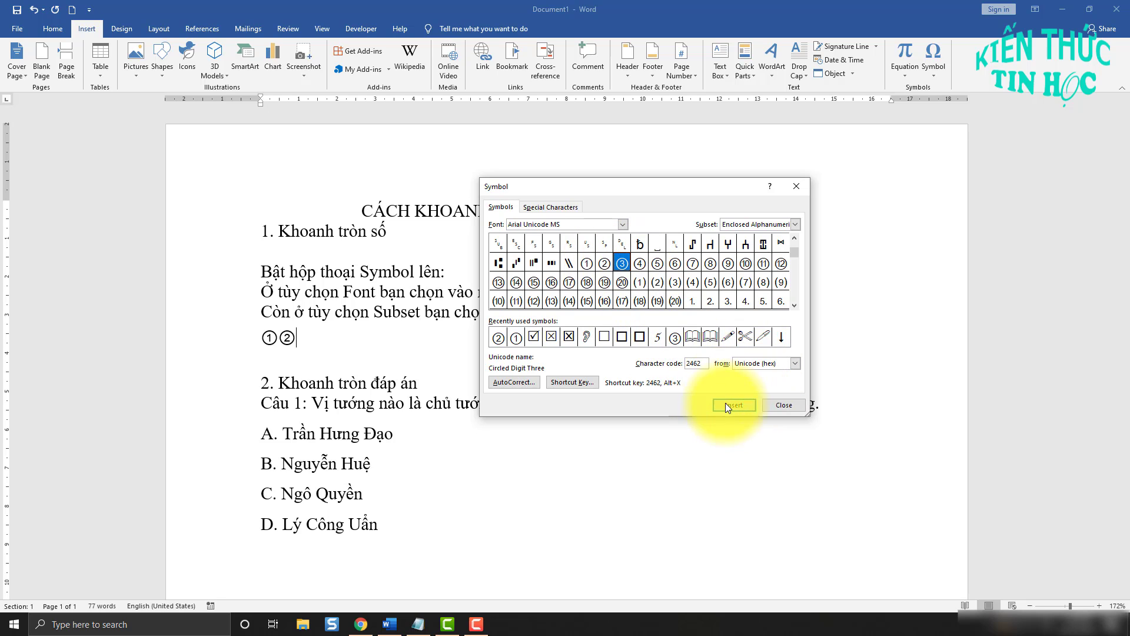
pyautogui.click(734, 405)
pyautogui.click(639, 263)
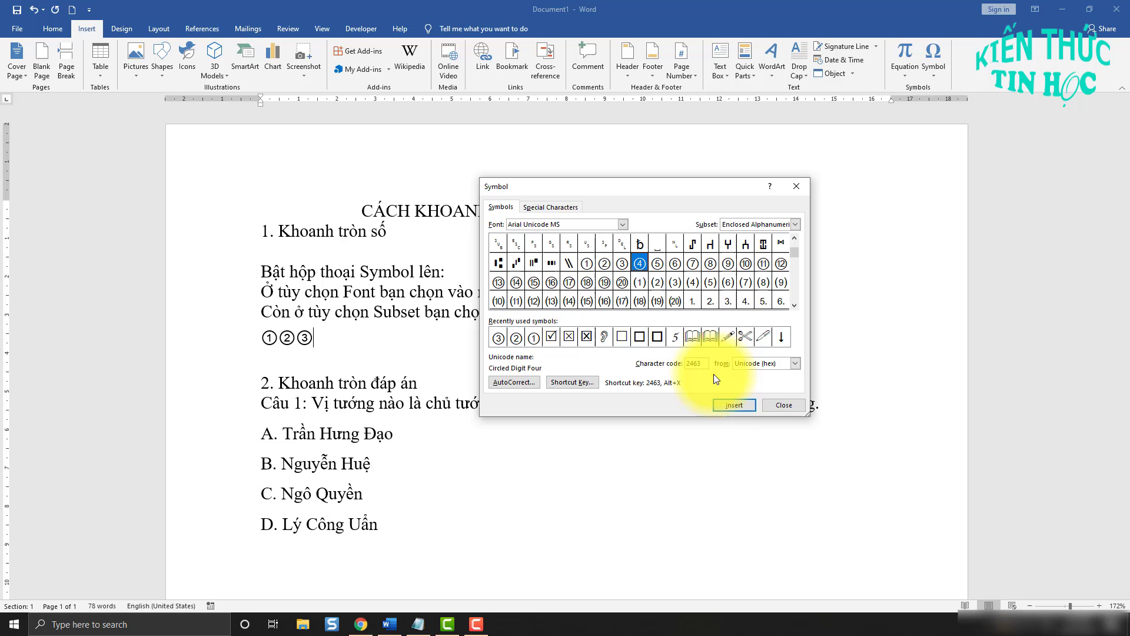
pyautogui.click(734, 405)
pyautogui.click(657, 263)
pyautogui.click(736, 405)
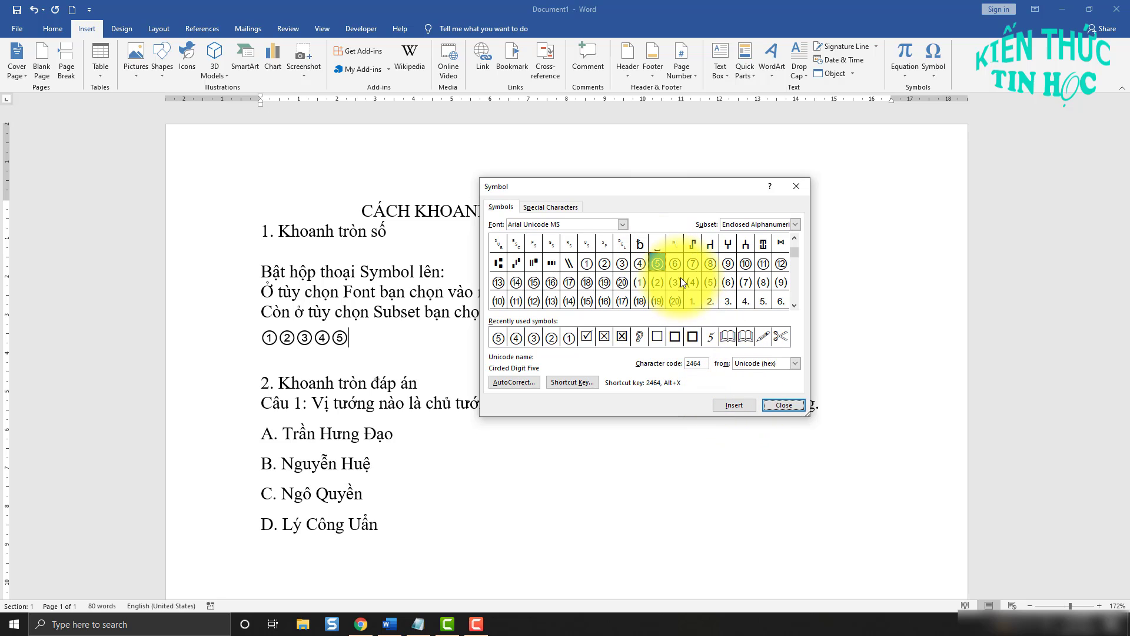
pyautogui.click(675, 263)
pyautogui.click(736, 405)
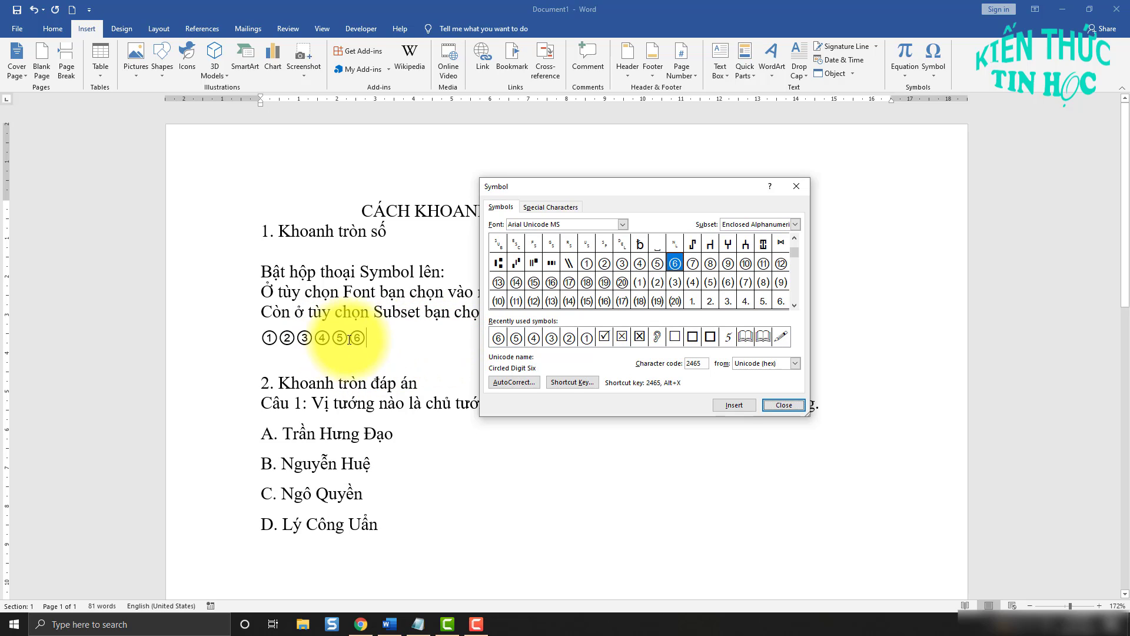
pyautogui.click(783, 405)
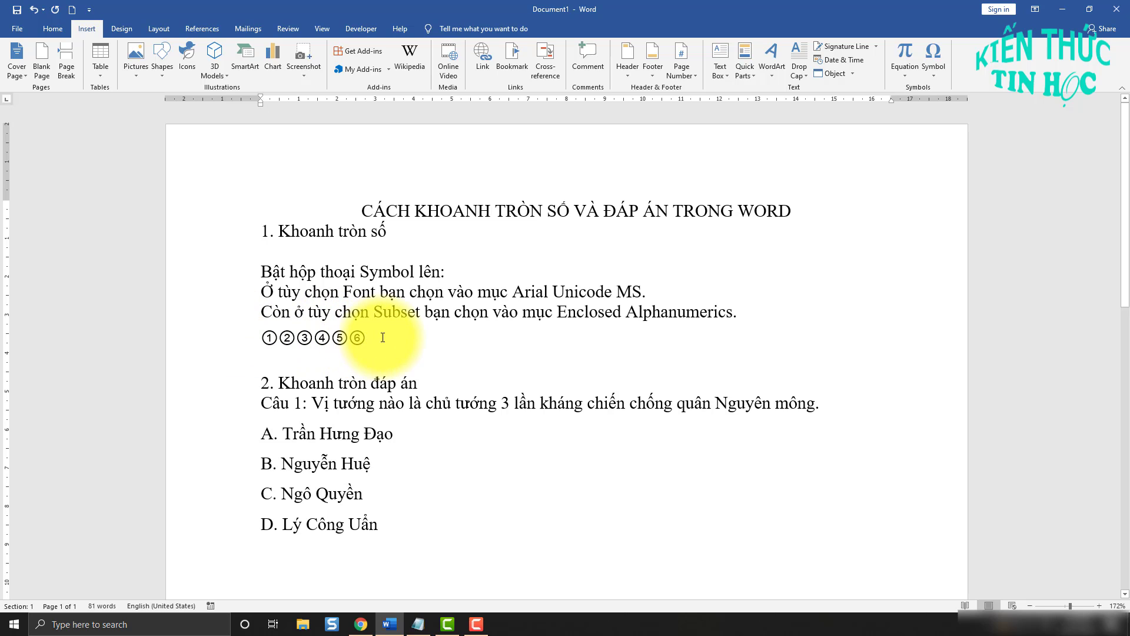
pyautogui.moveTo(415, 338); pyautogui.dragTo(257, 340)
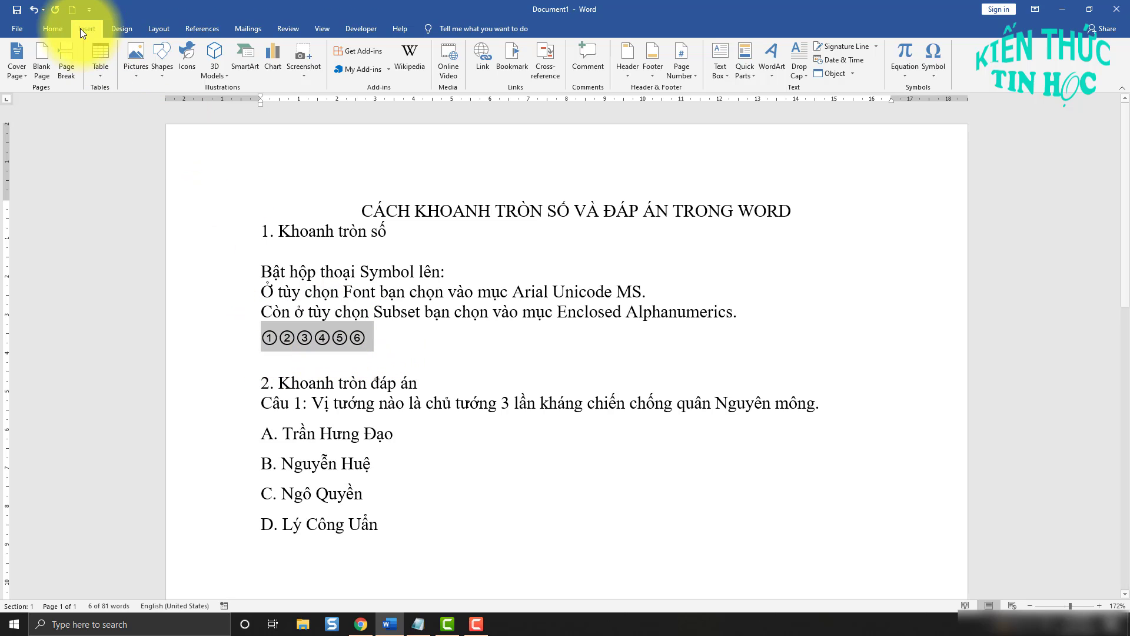
# - Make the selected circled digits ①–⑥ red using Font Color
pyautogui.click(56, 30)
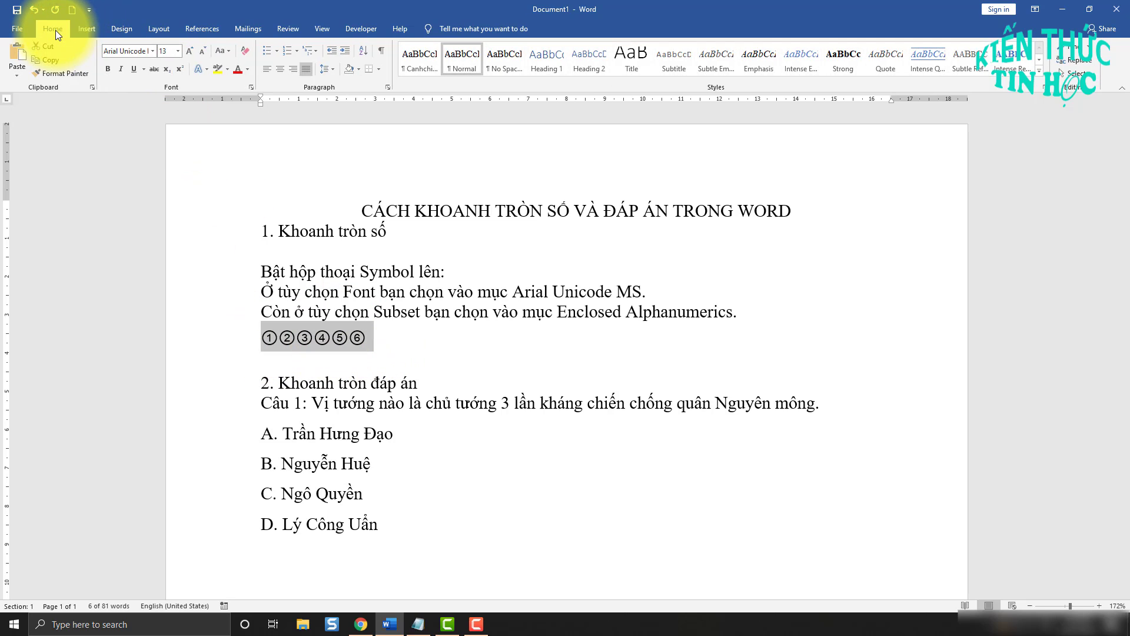
pyautogui.click(238, 71)
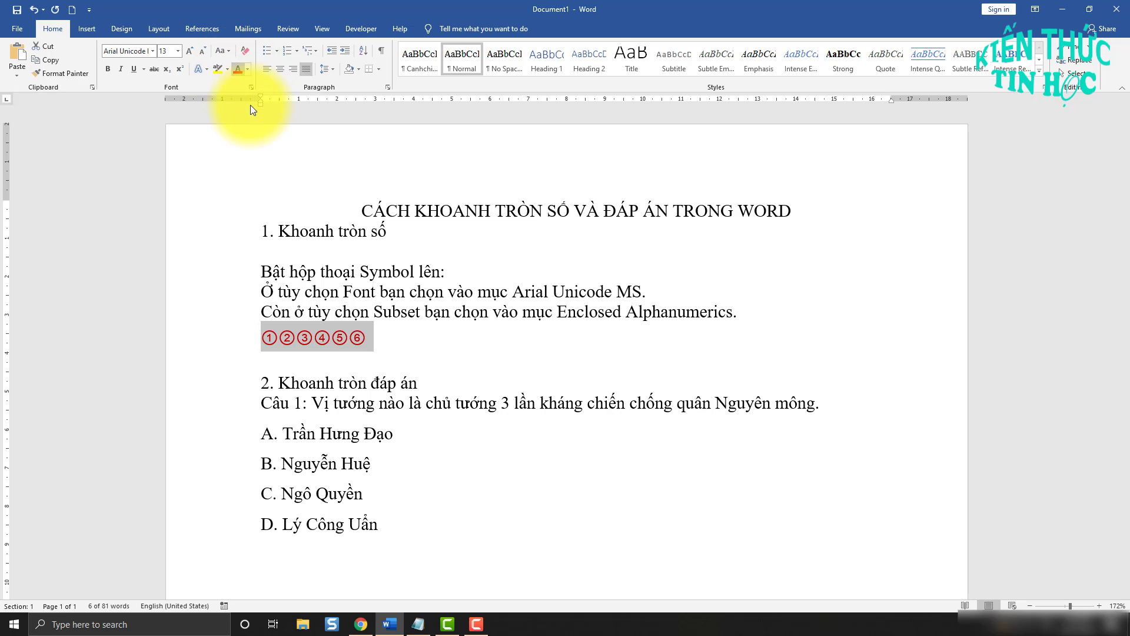
pyautogui.click(406, 339)
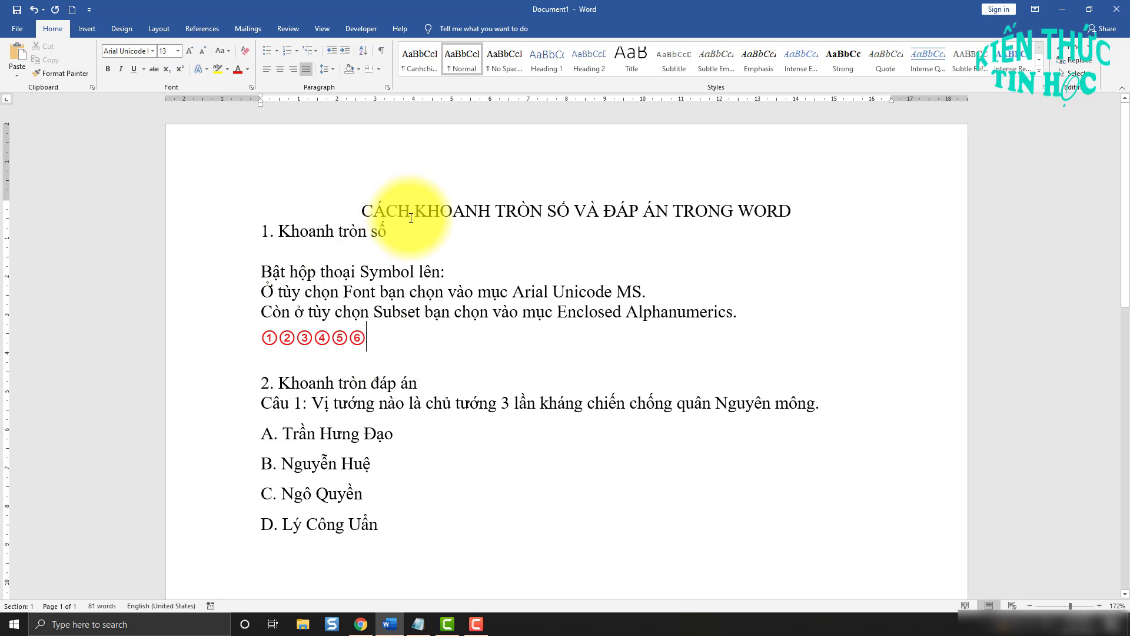
# - Scroll down to section 2's quiz and place the cursor on answer A's line
pyautogui.scroll(-2, 306, 247)
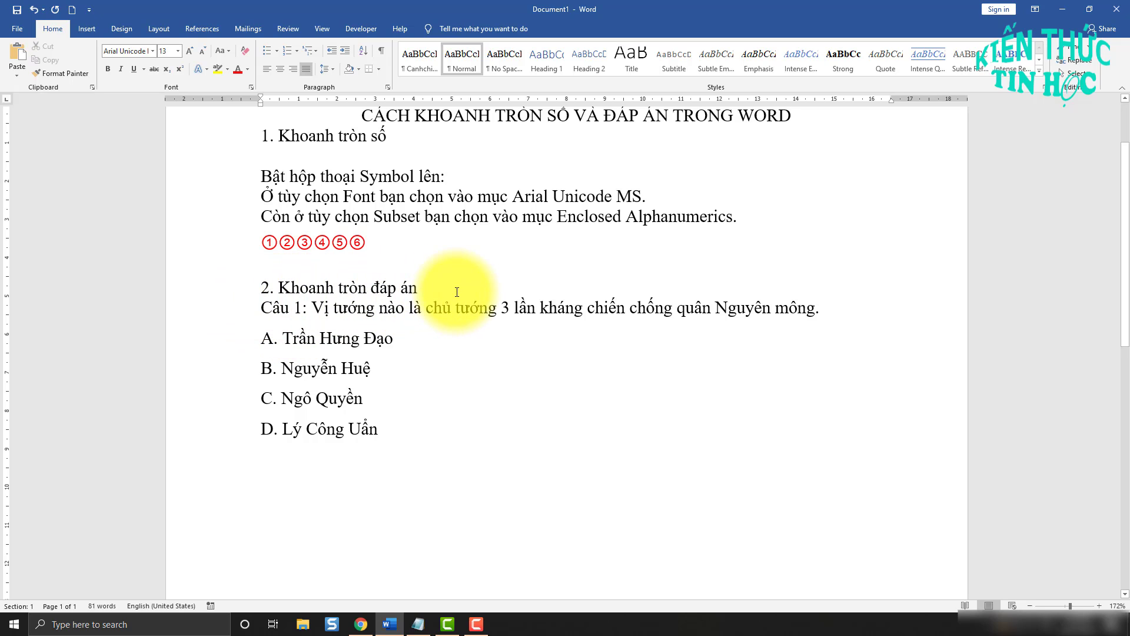
pyautogui.scroll(-1, 455, 292)
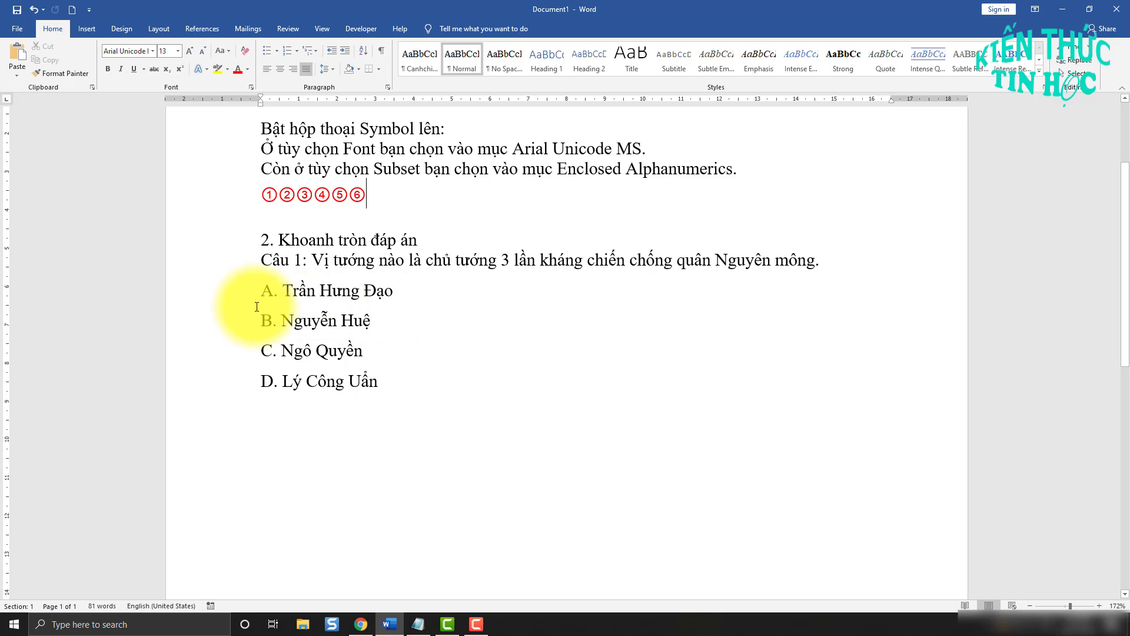
pyautogui.scroll(-1, 288, 300)
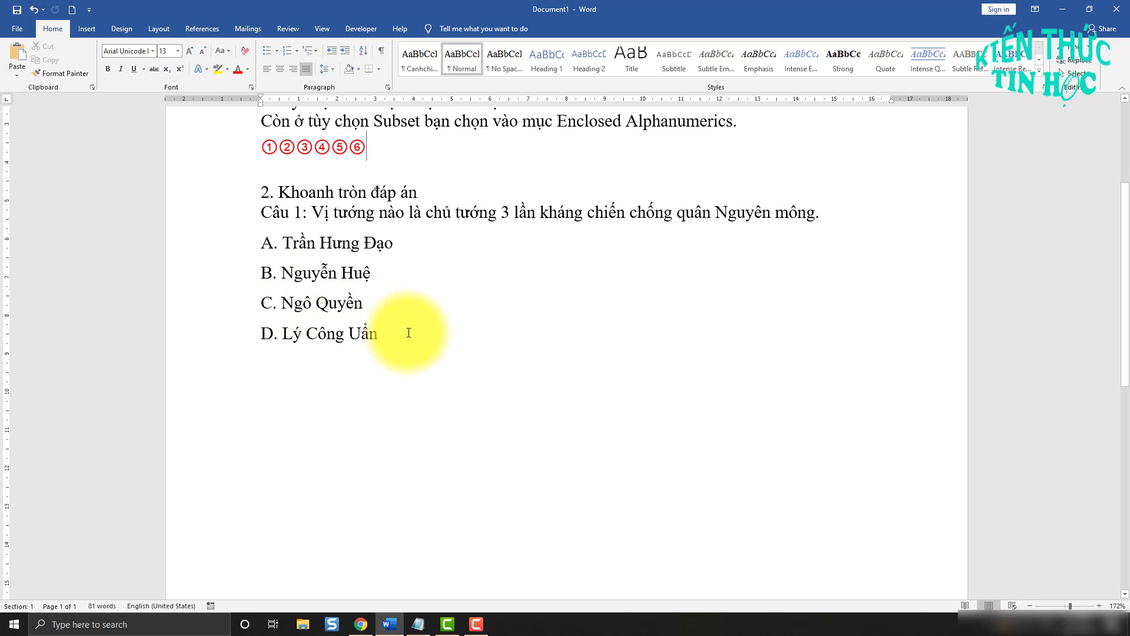
pyautogui.click(316, 243)
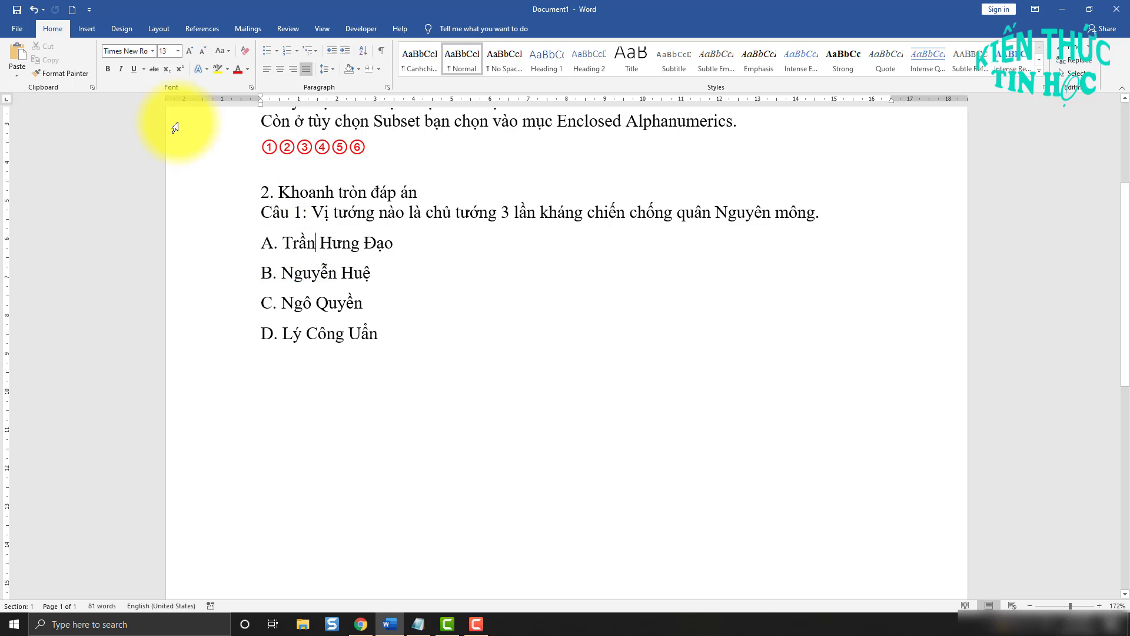
# - Draw a small Oval shape around the answer letter "A."
pyautogui.click(88, 28)
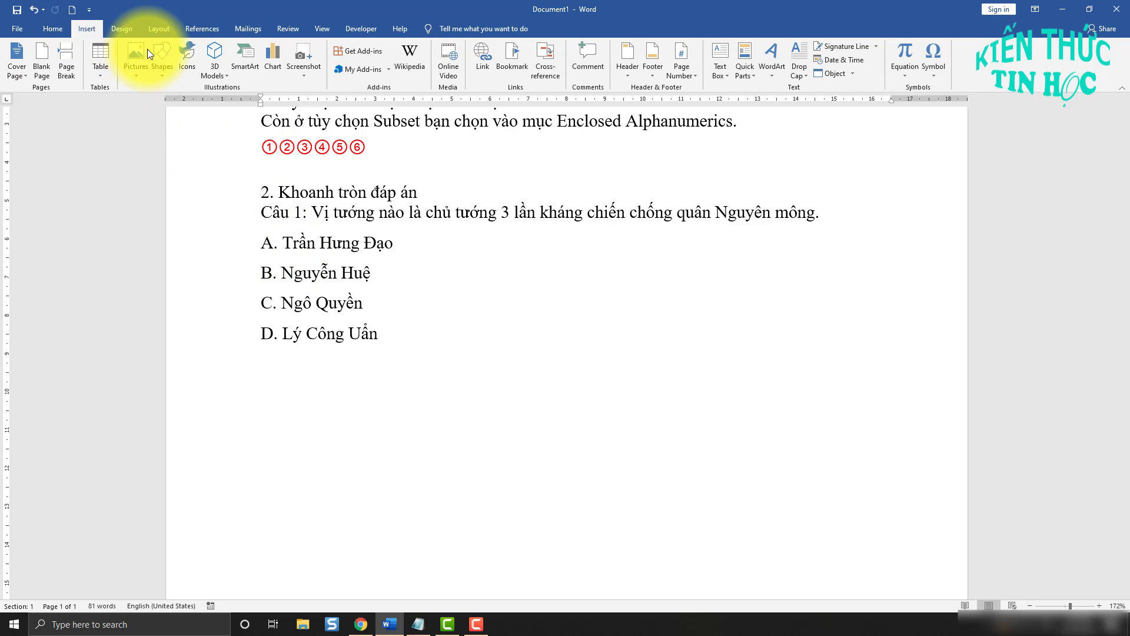
pyautogui.click(158, 77)
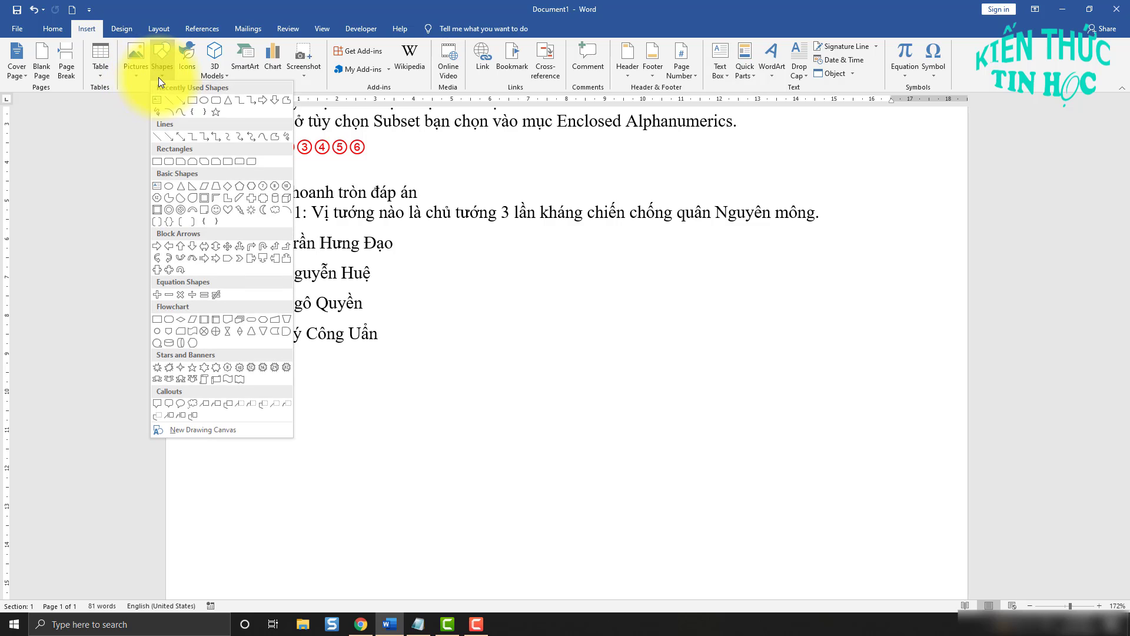
pyautogui.click(203, 101)
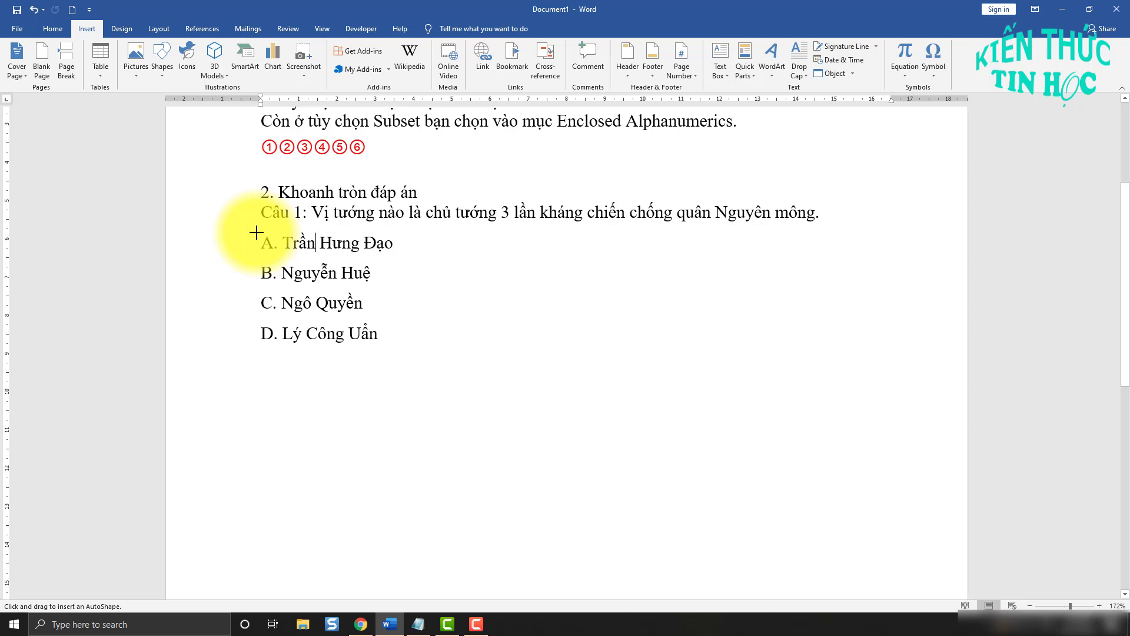
pyautogui.moveTo(255, 232); pyautogui.dragTo(276, 256)
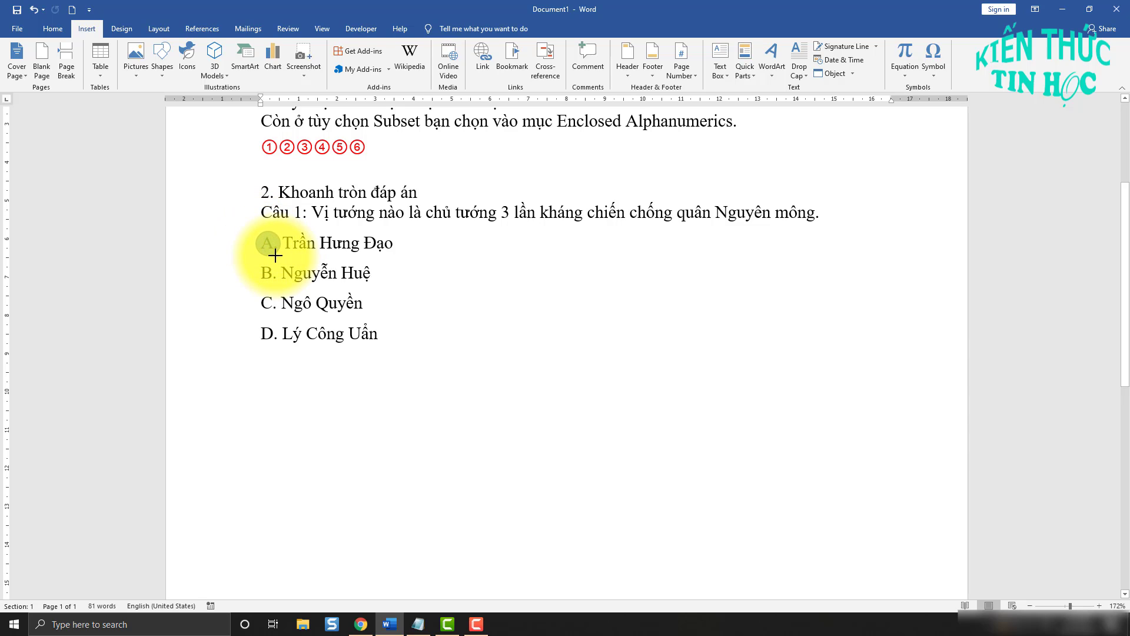
pyautogui.moveTo(275, 255); pyautogui.dragTo(280, 257)
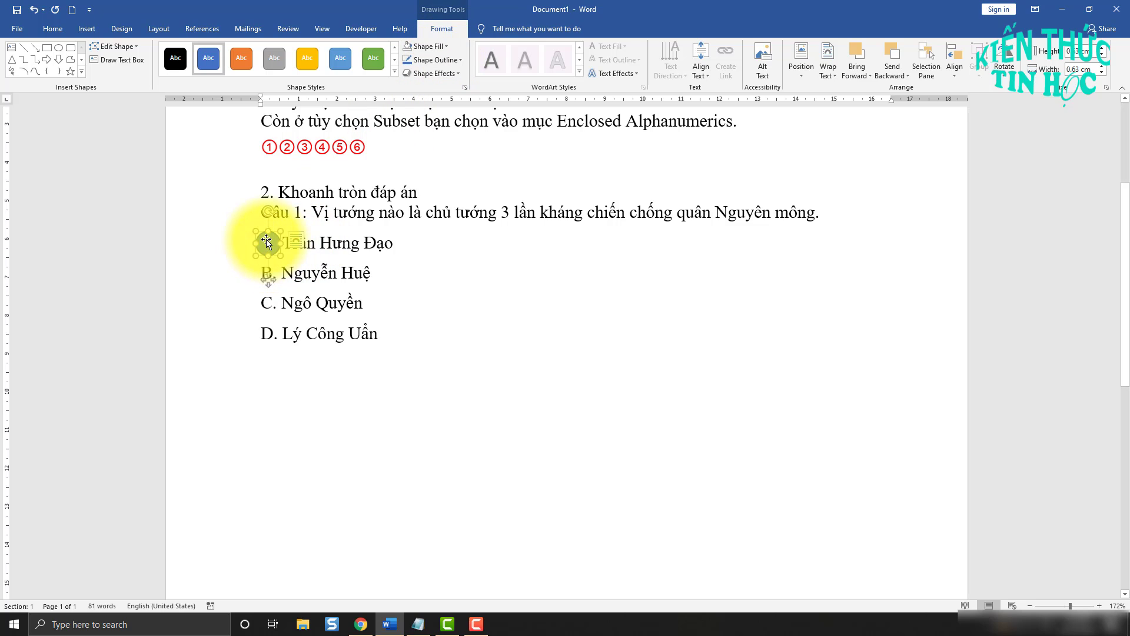
# - Set the circle around A to No Fill
pyautogui.click(448, 46)
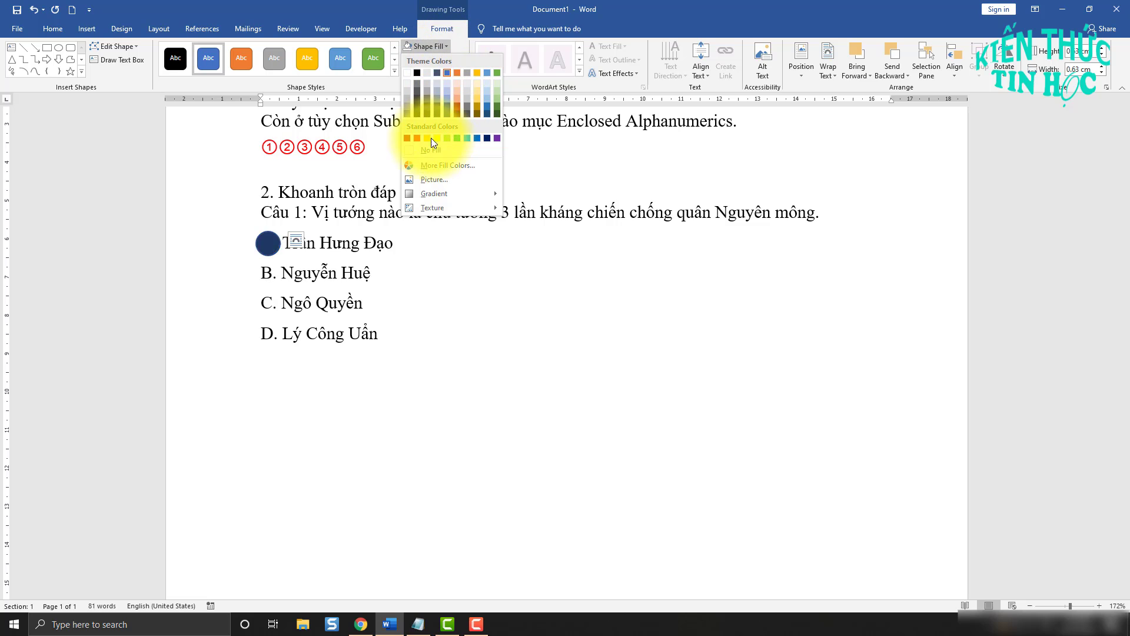
pyautogui.click(440, 150)
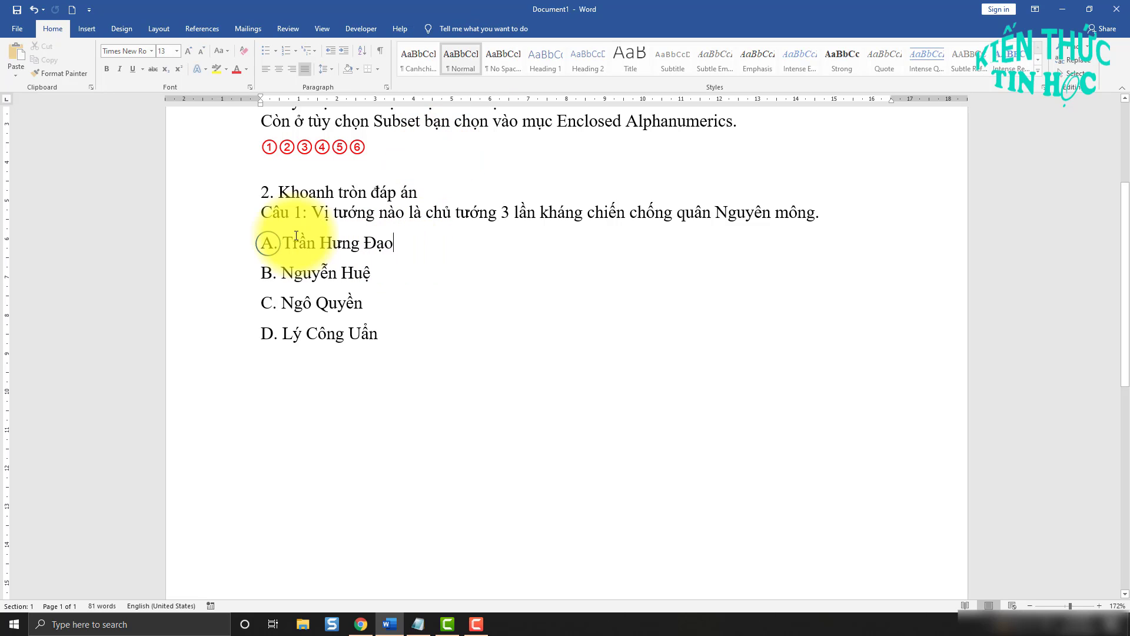
pyautogui.click(272, 242)
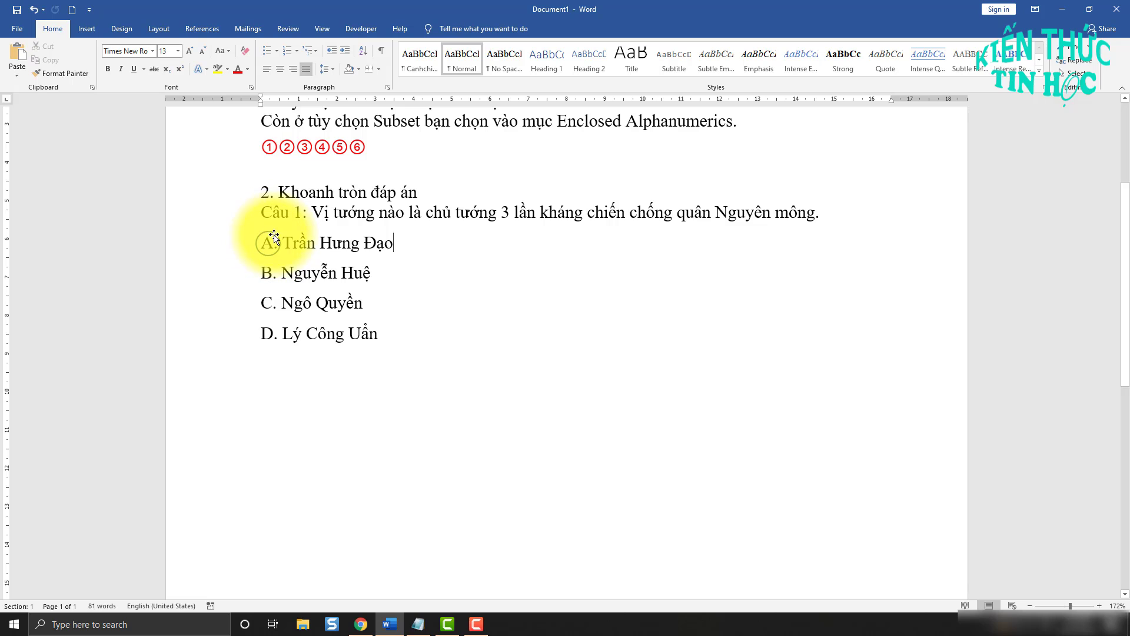
# - Give the circle a red outline with 2¼ pt weight
pyautogui.click(274, 237)
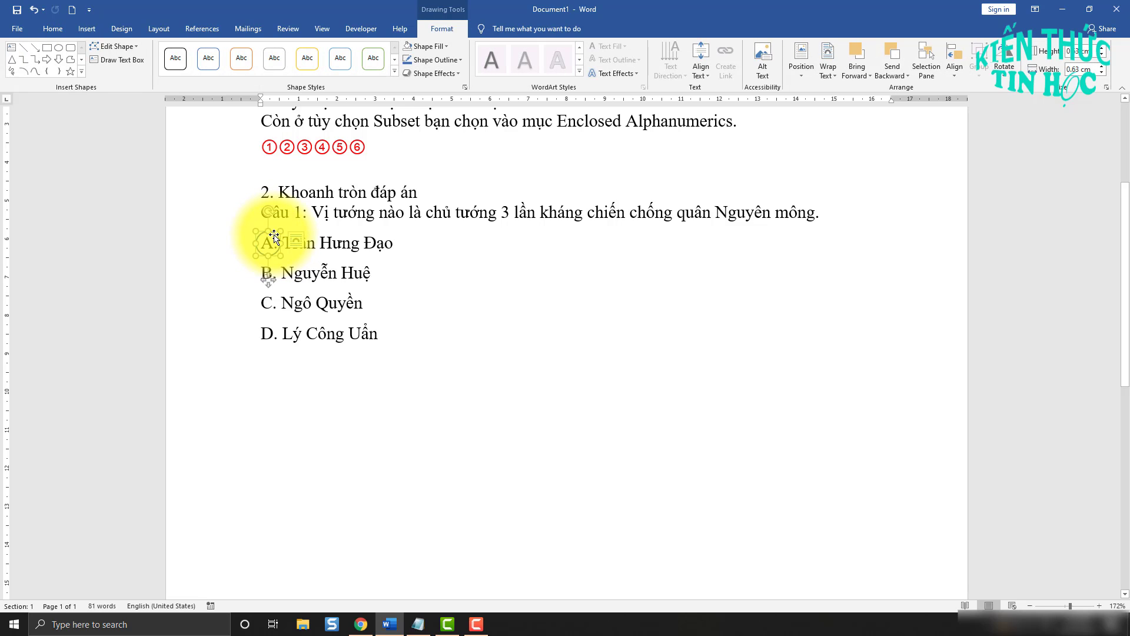
pyautogui.click(458, 60)
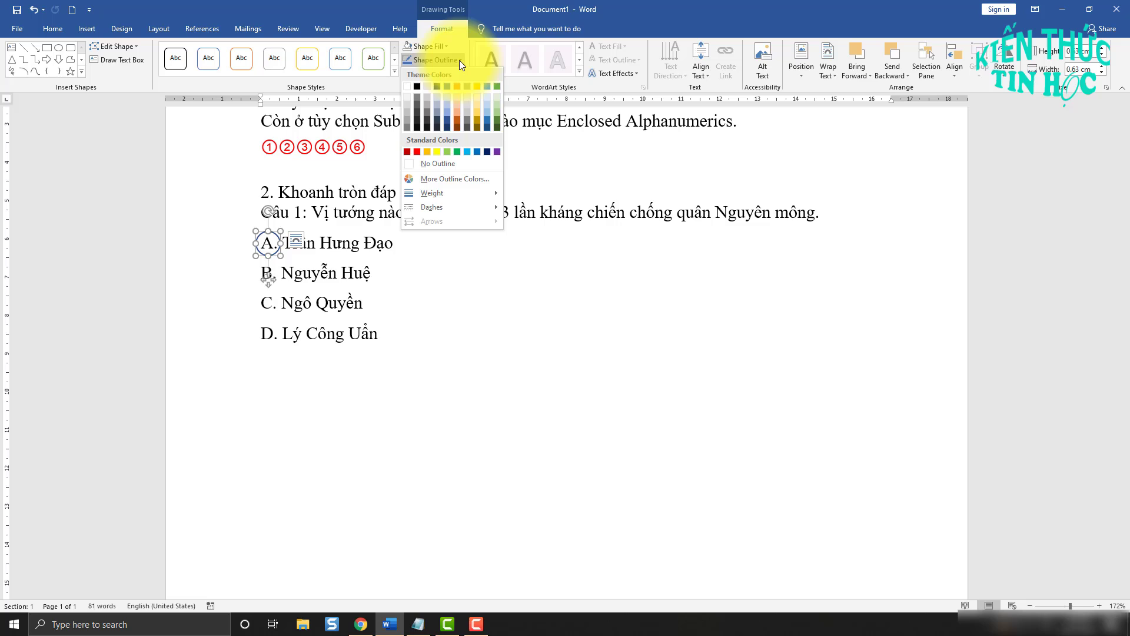
pyautogui.click(418, 151)
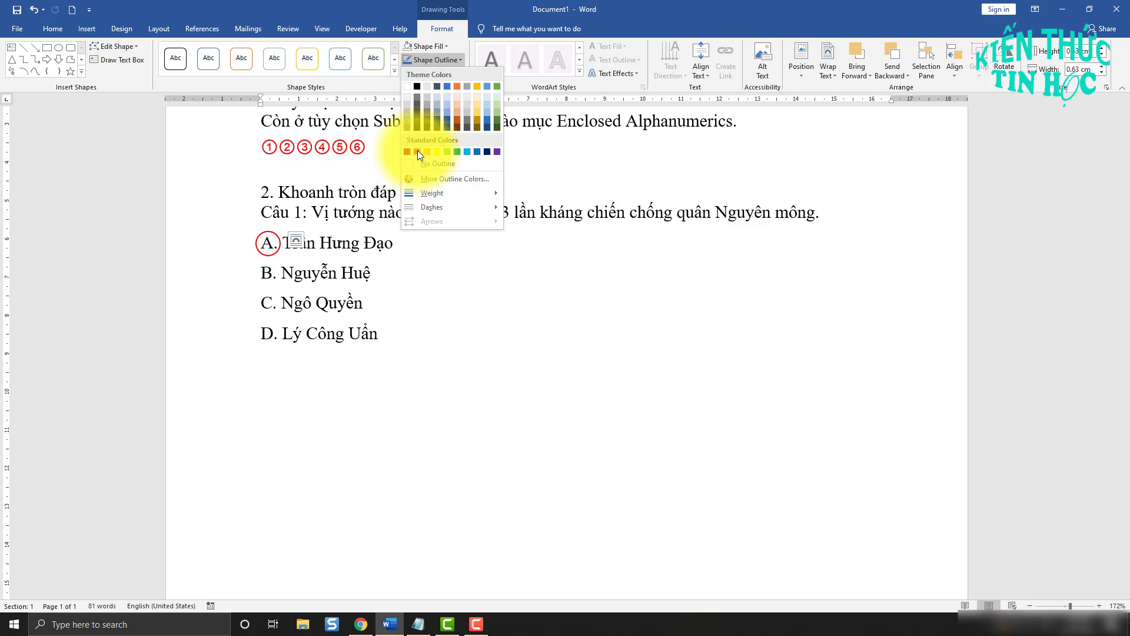
pyautogui.click(462, 60)
pyautogui.moveTo(446, 192)
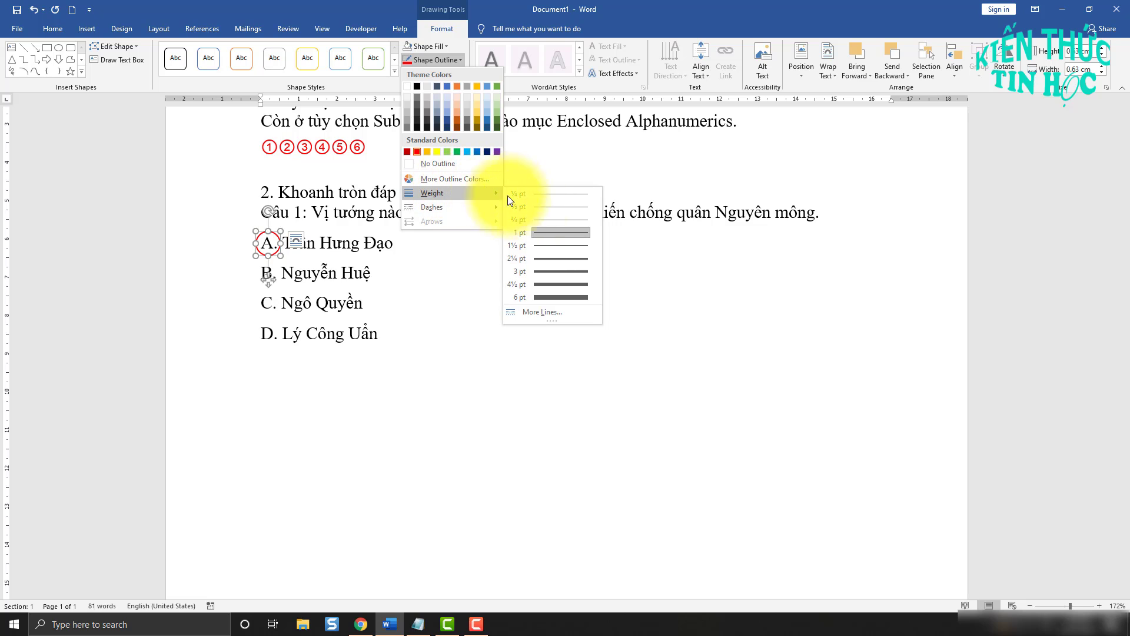
pyautogui.click(552, 259)
pyautogui.click(363, 303)
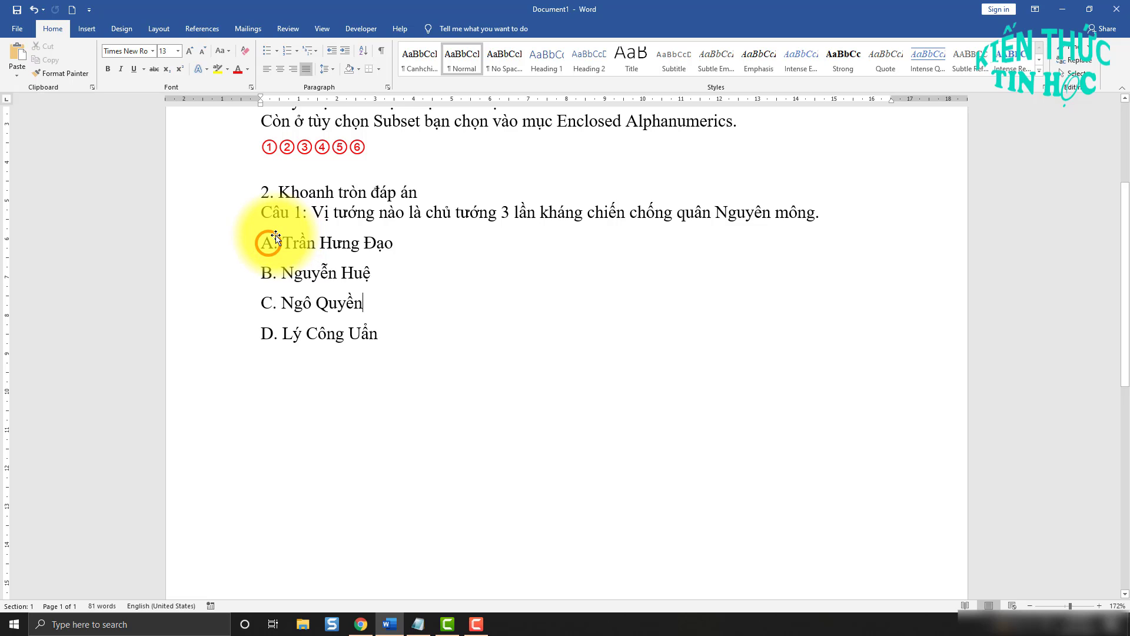
pyautogui.click(275, 237)
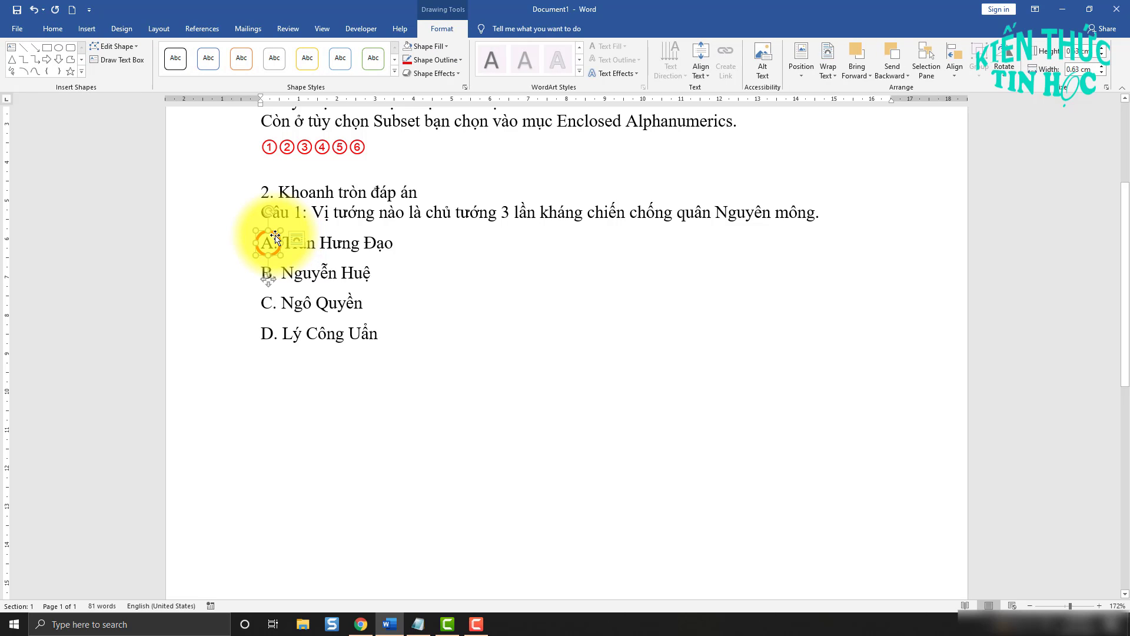
# - Ctrl-drag a copy of the red ring from A down onto answer letter "D."
pyautogui.moveTo(276, 237); pyautogui.dragTo(271, 322)
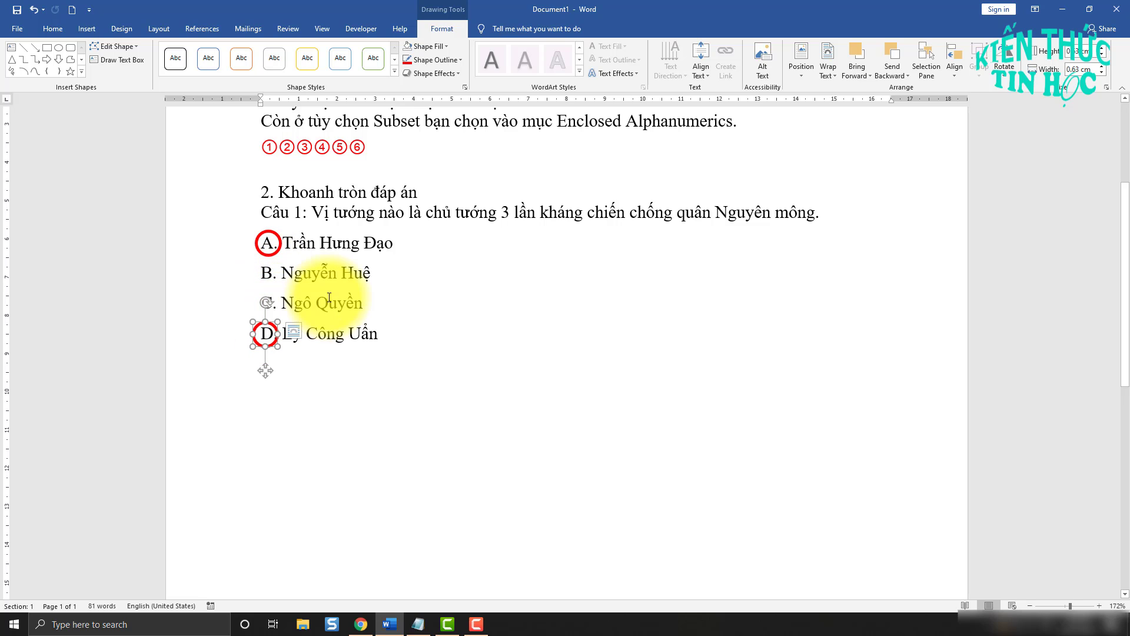
pyautogui.moveTo(271, 323); pyautogui.dragTo(271, 323)
pyautogui.click(458, 306)
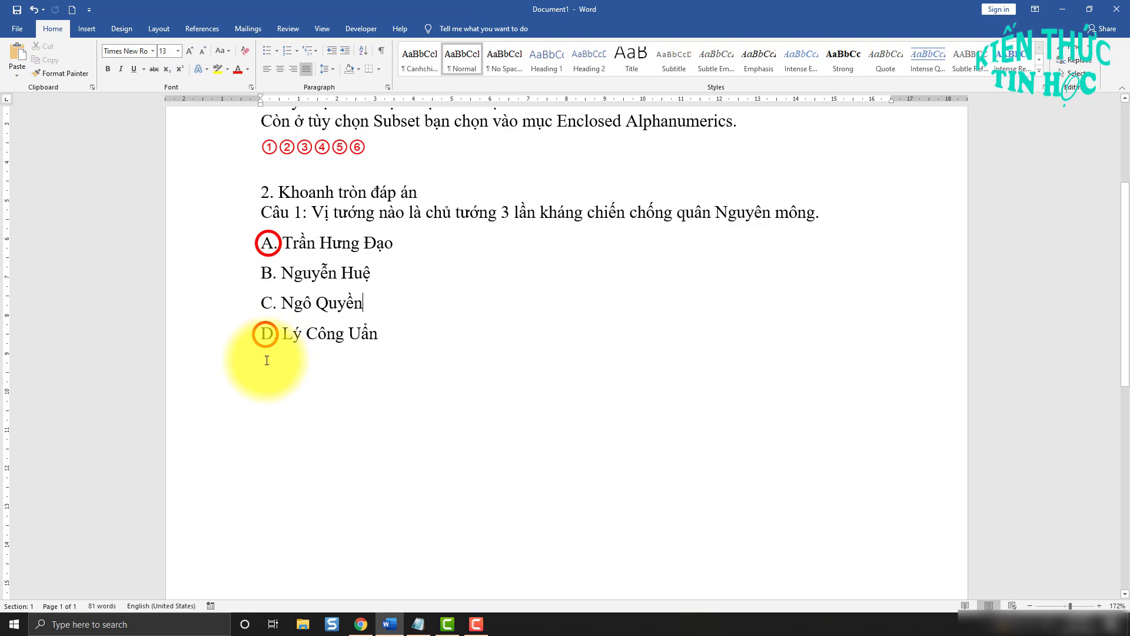